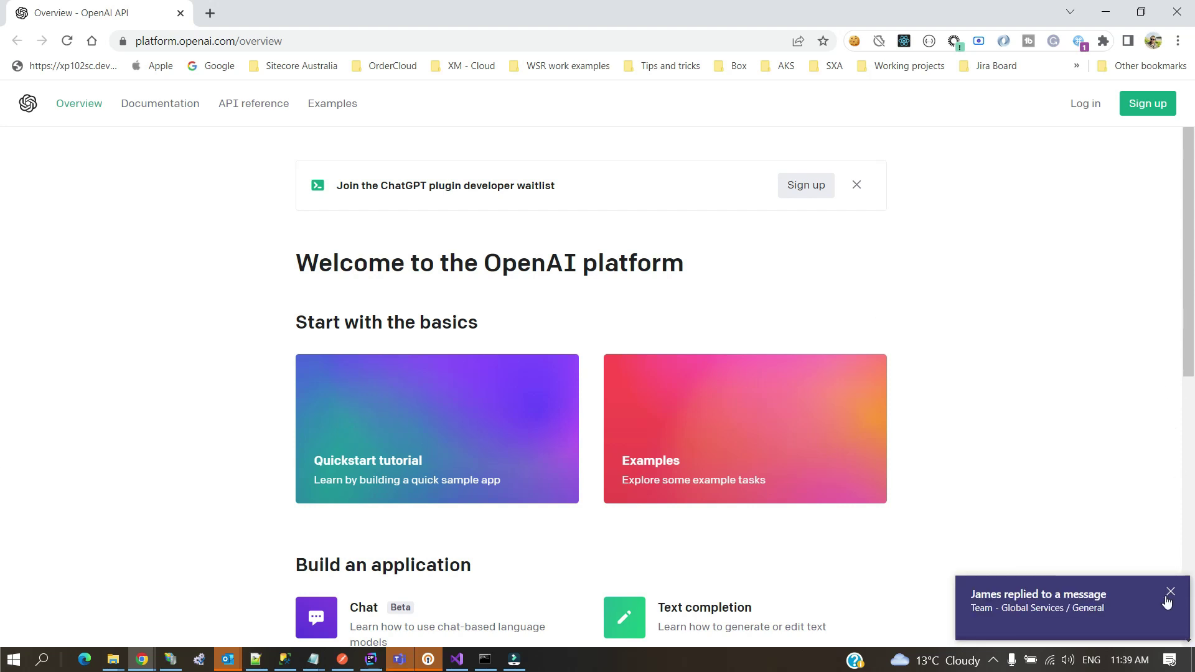
Step: Dismiss the Teams message notification and maximize the Chrome window showing GitHub
left_click(1171, 593)
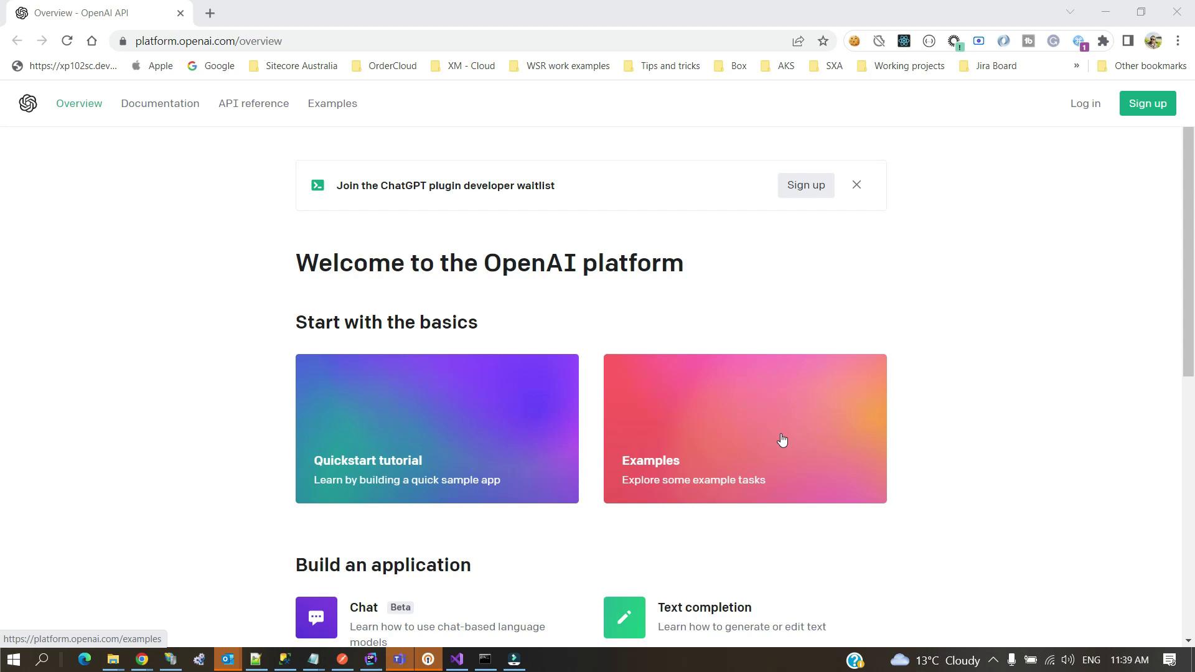
left_click(994, 660)
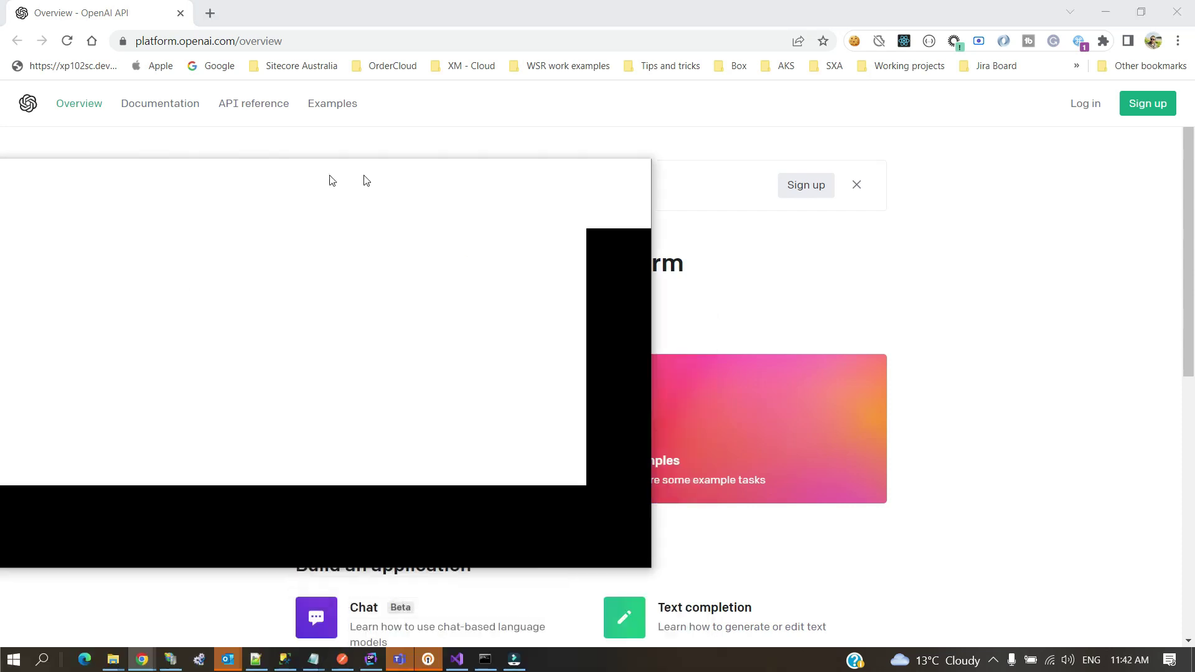
left_click(895, 129)
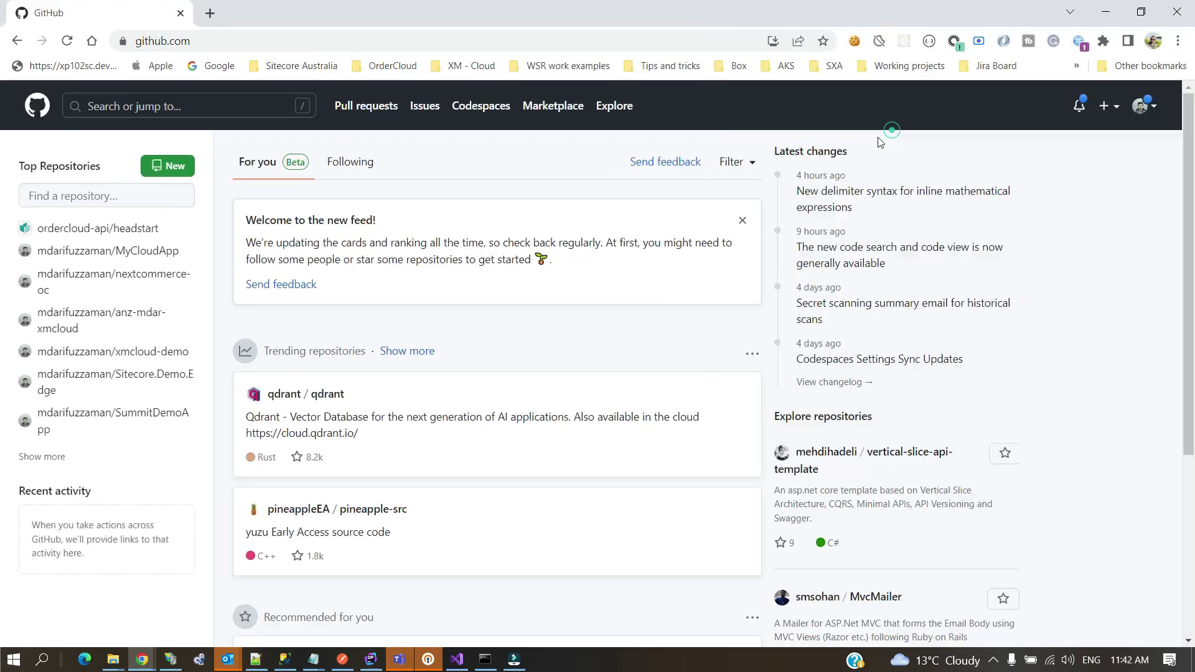
Step: Filter the repository list by 'chat' and open SitecoreChatGptApp
left_click(84, 195)
type("chat")
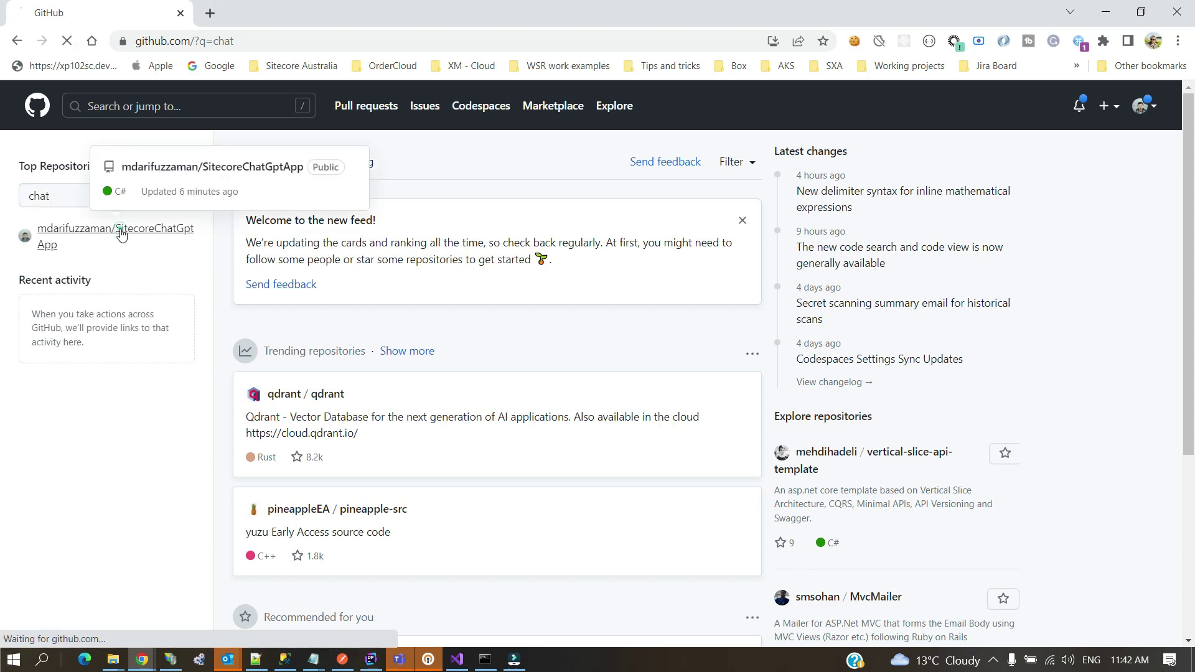
left_click(120, 234)
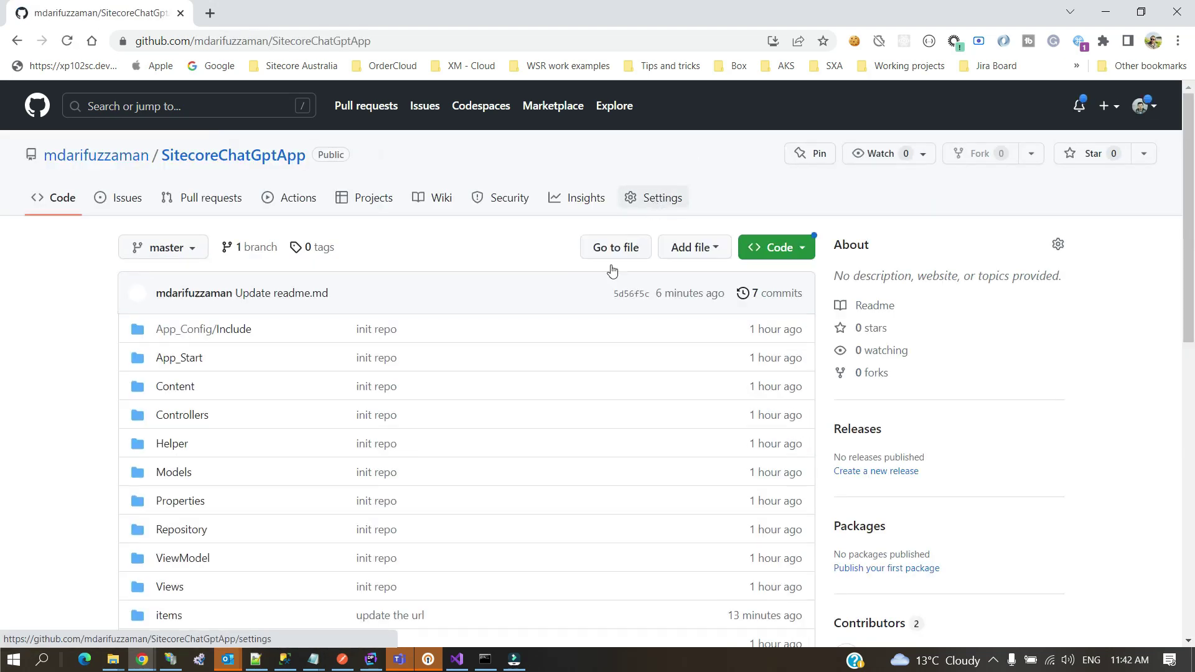
Step: Scroll down to the readme and highlight its first step about syncing items
scroll(494, 315, "down", 5)
scroll(448, 266, "up", 3)
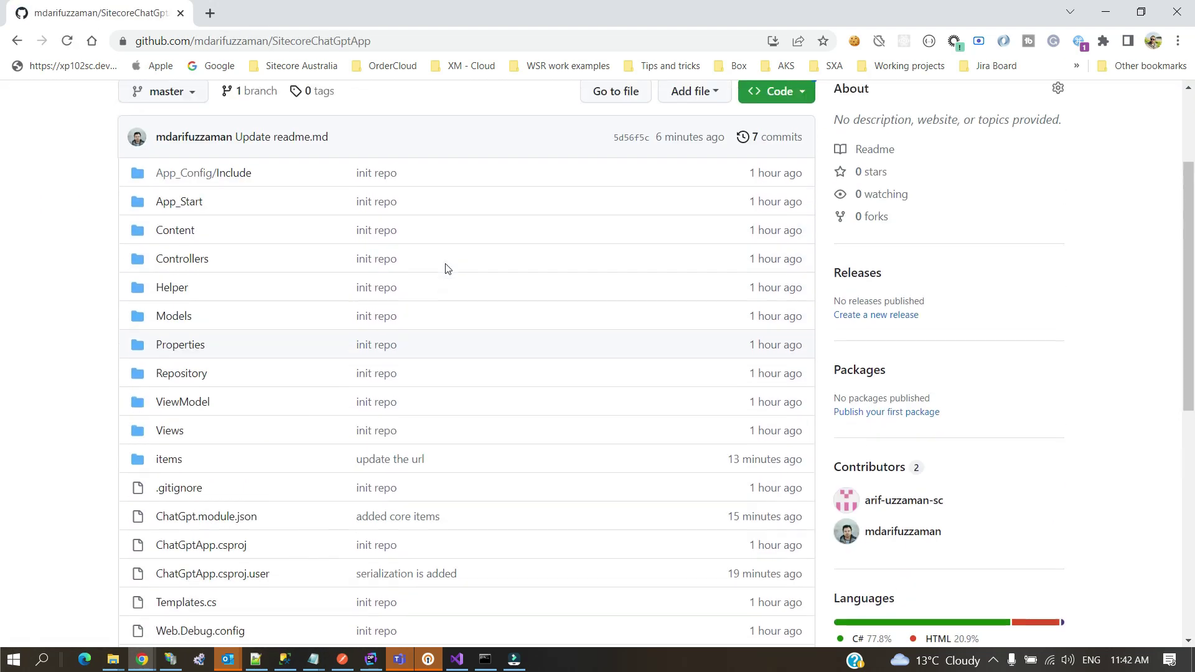
scroll(221, 361, "down", 2)
scroll(221, 361, "down", 4)
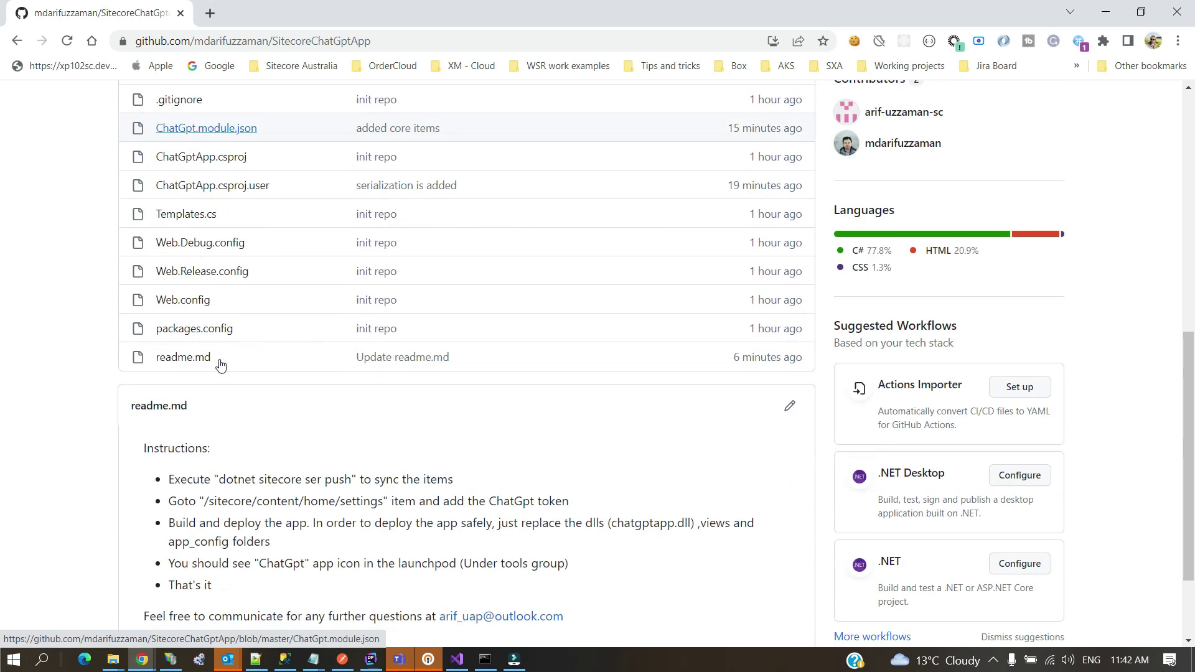
scroll(293, 373, "down", 1)
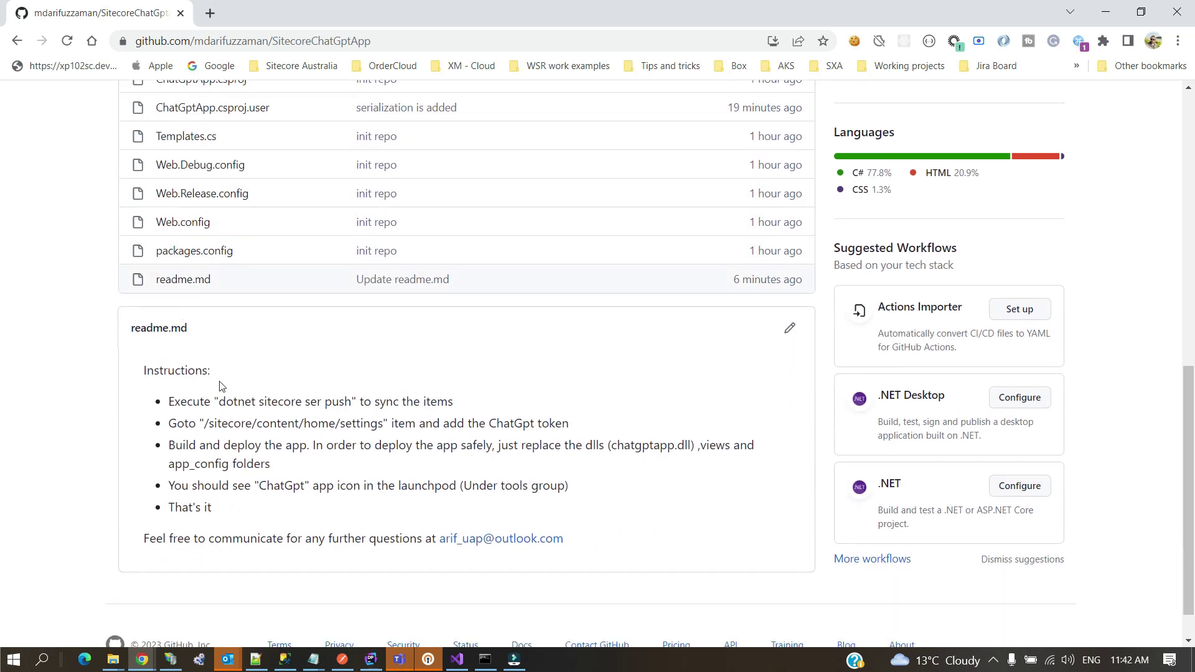
left_click_drag(173, 402, 482, 399)
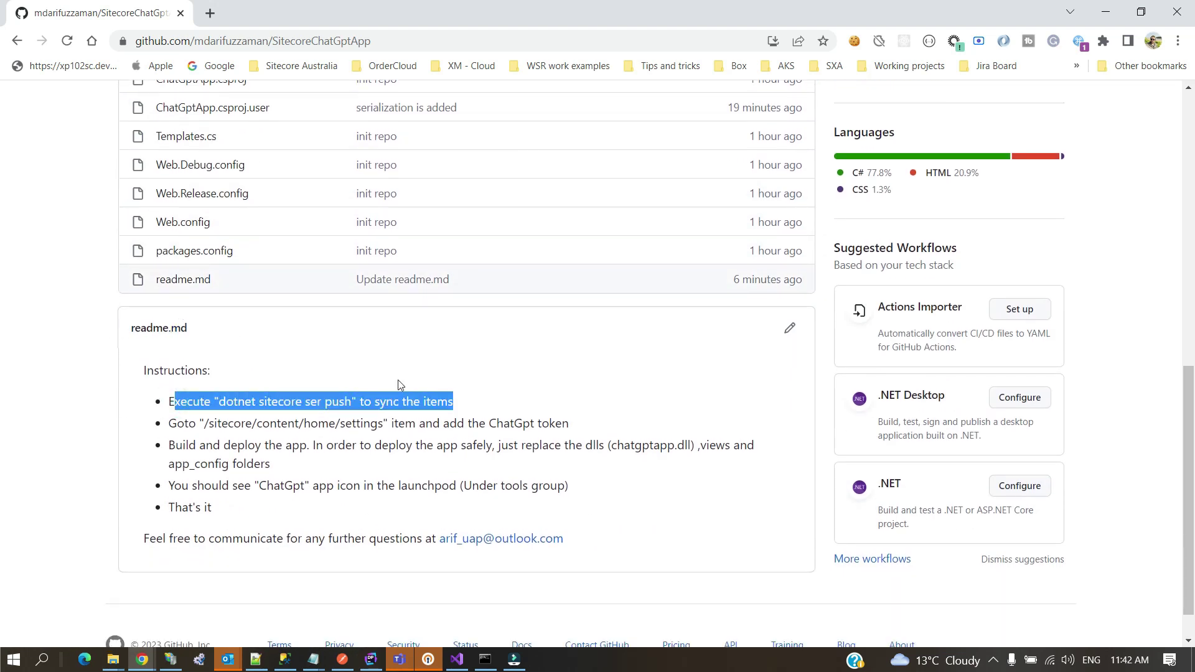
Step: Highlight the 'dotnet sitecore ser push' command in the readme
left_click(274, 408)
left_click(307, 402)
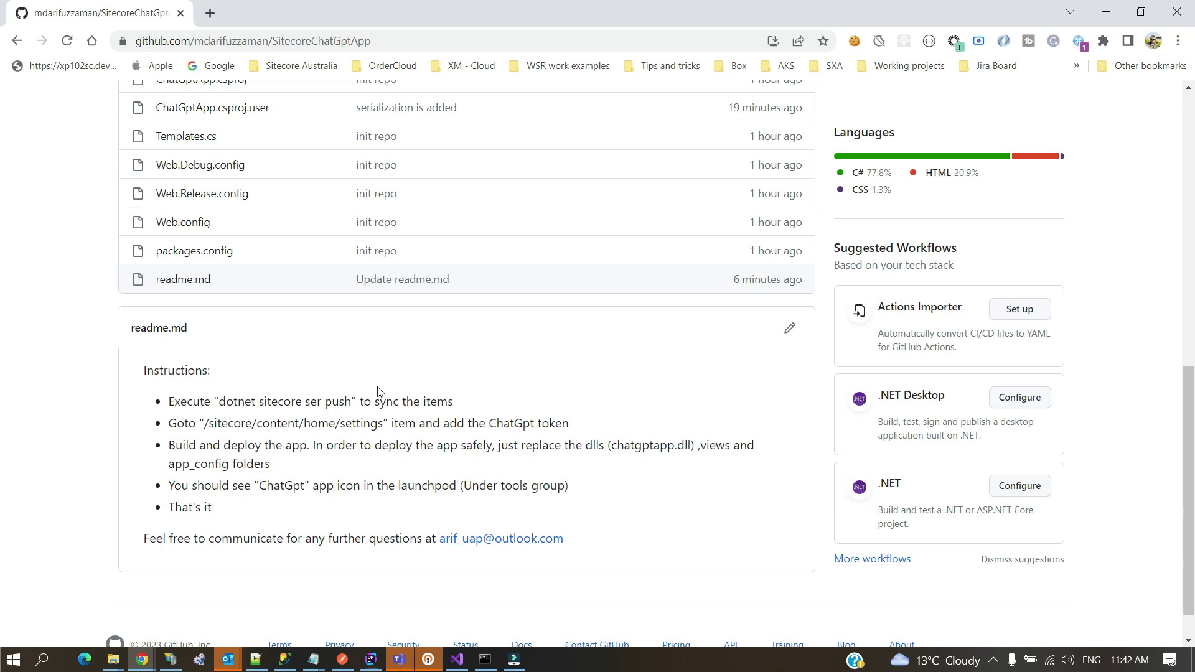
left_click_drag(220, 402, 353, 402)
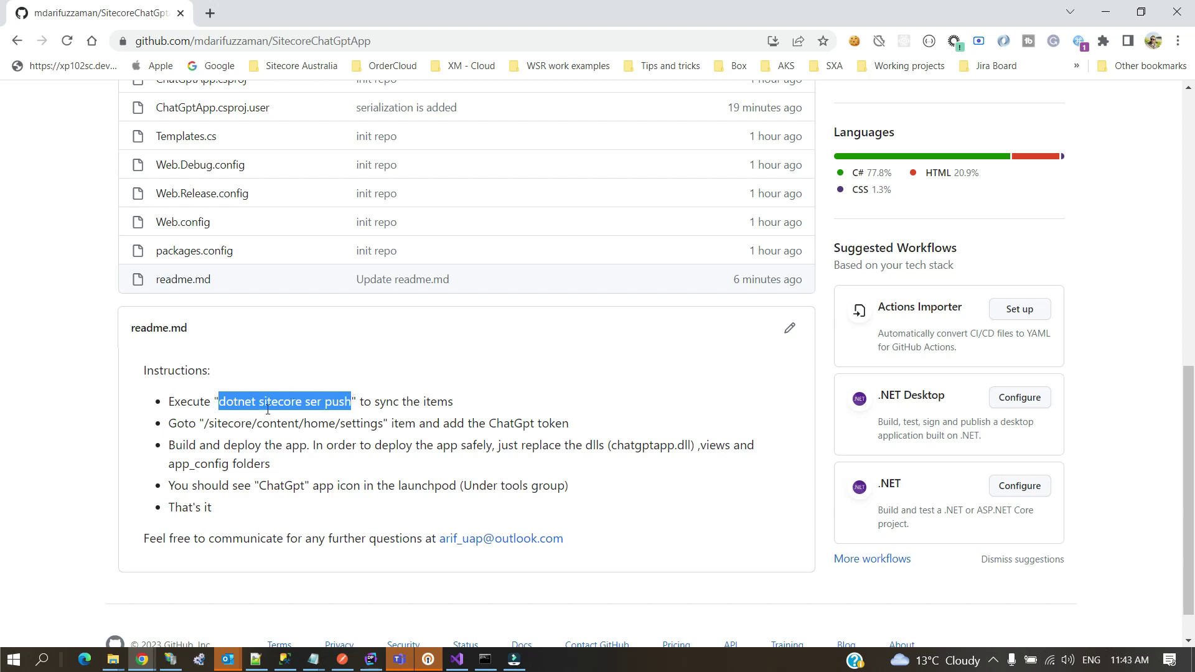
Step: Highlight the /sitecore/content/home/settings item path, then switch to Sitecore Content Editor
double_click(180, 424)
double_click(361, 424)
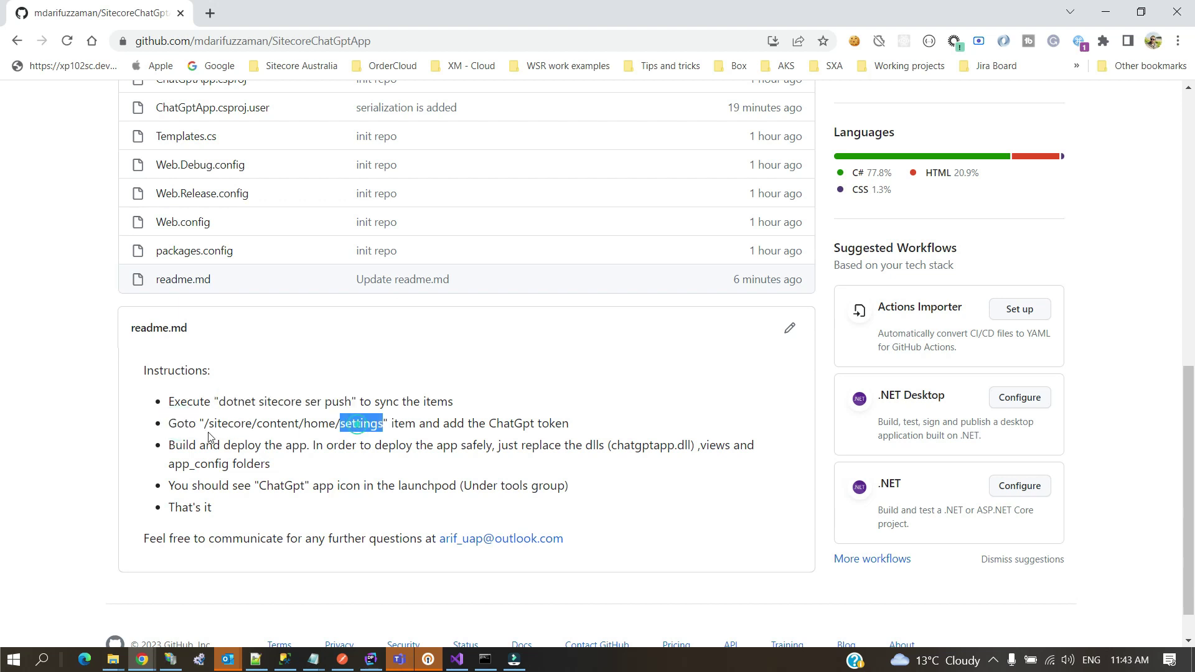
left_click_drag(209, 424, 376, 425)
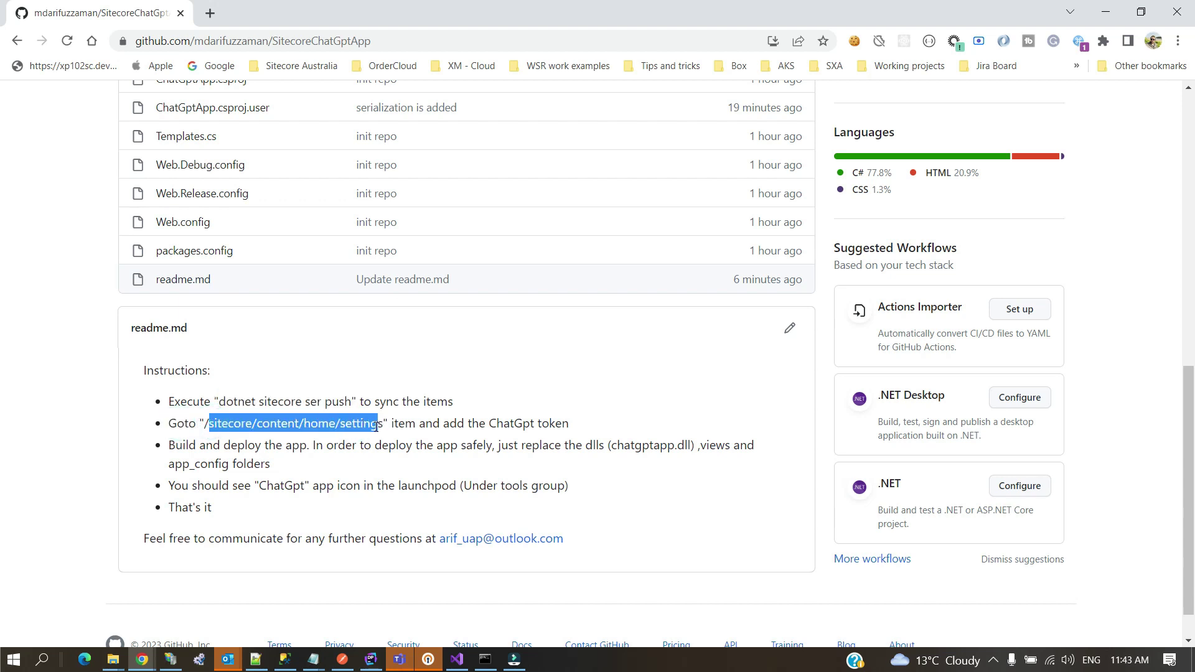
key("alt+Tab")
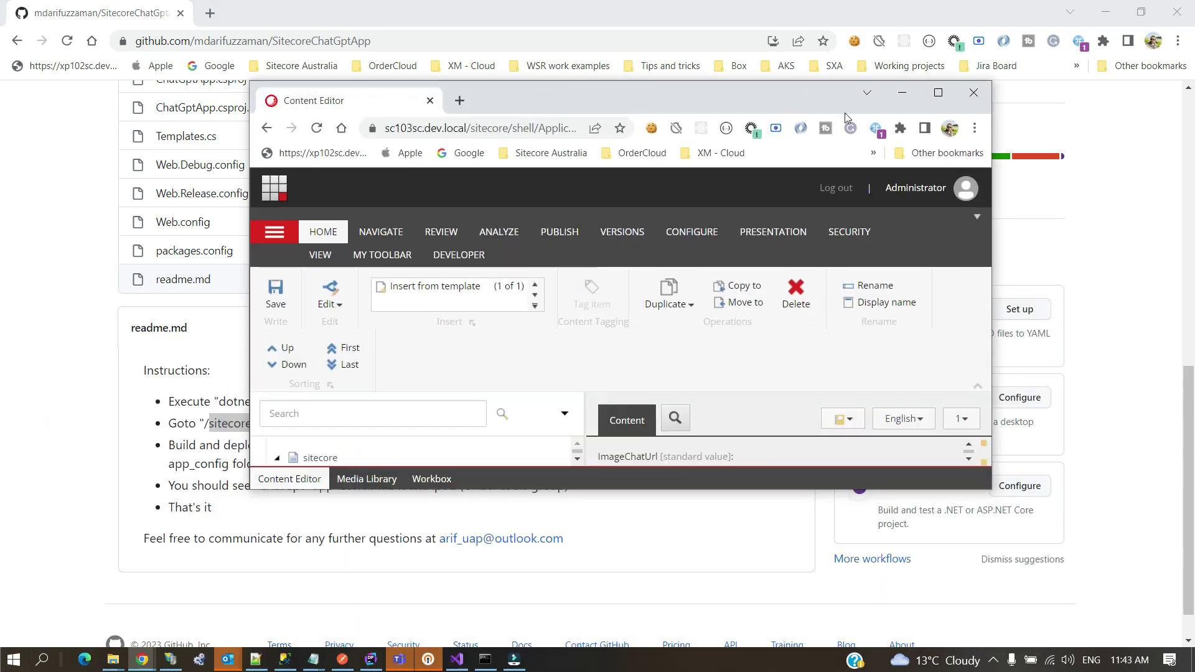
Step: Maximize Content Editor and review the fields of Settings > ChatGpt Settings
left_click(938, 92)
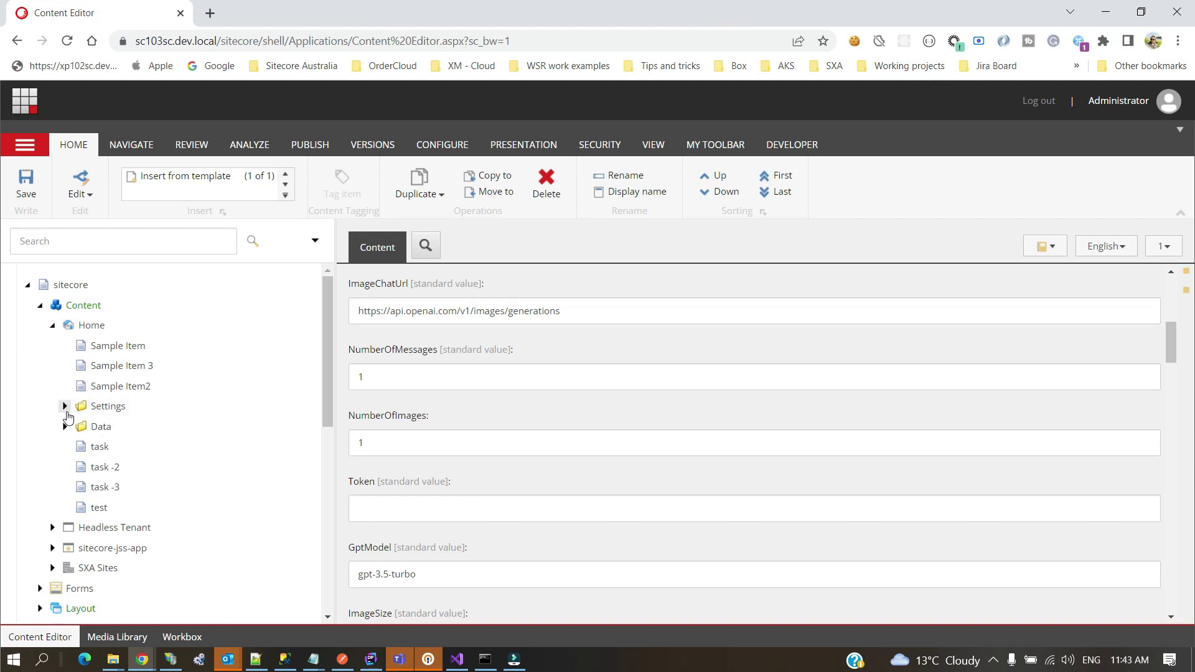
left_click(65, 406)
left_click(155, 428)
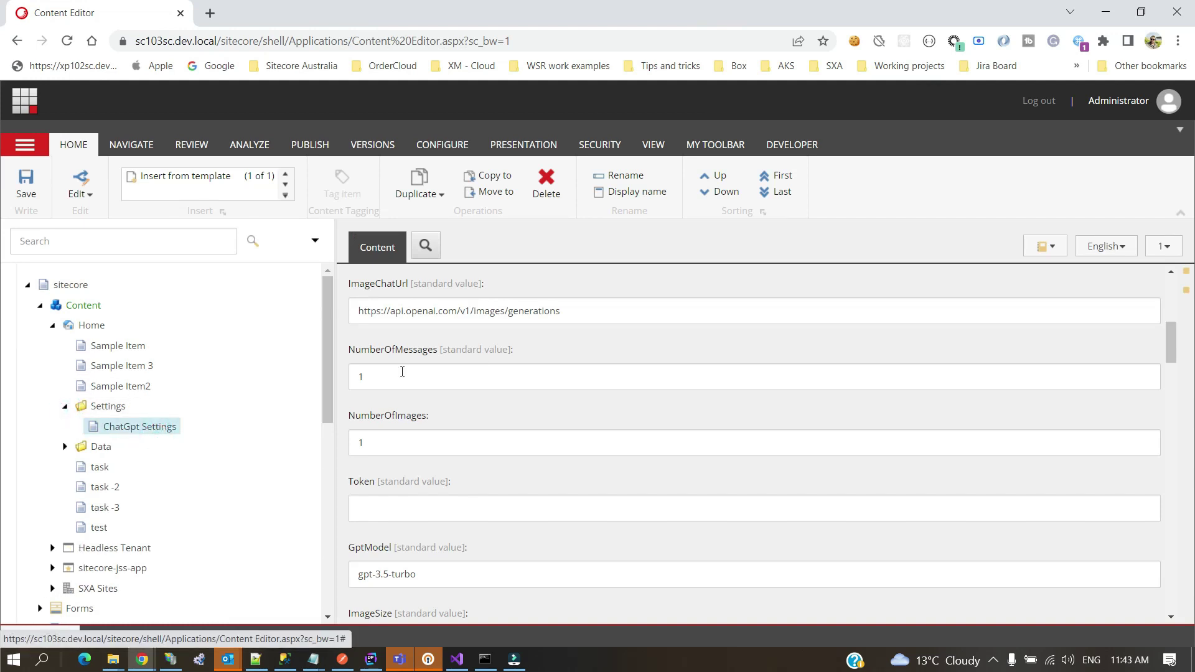
scroll(498, 378, "down", 10)
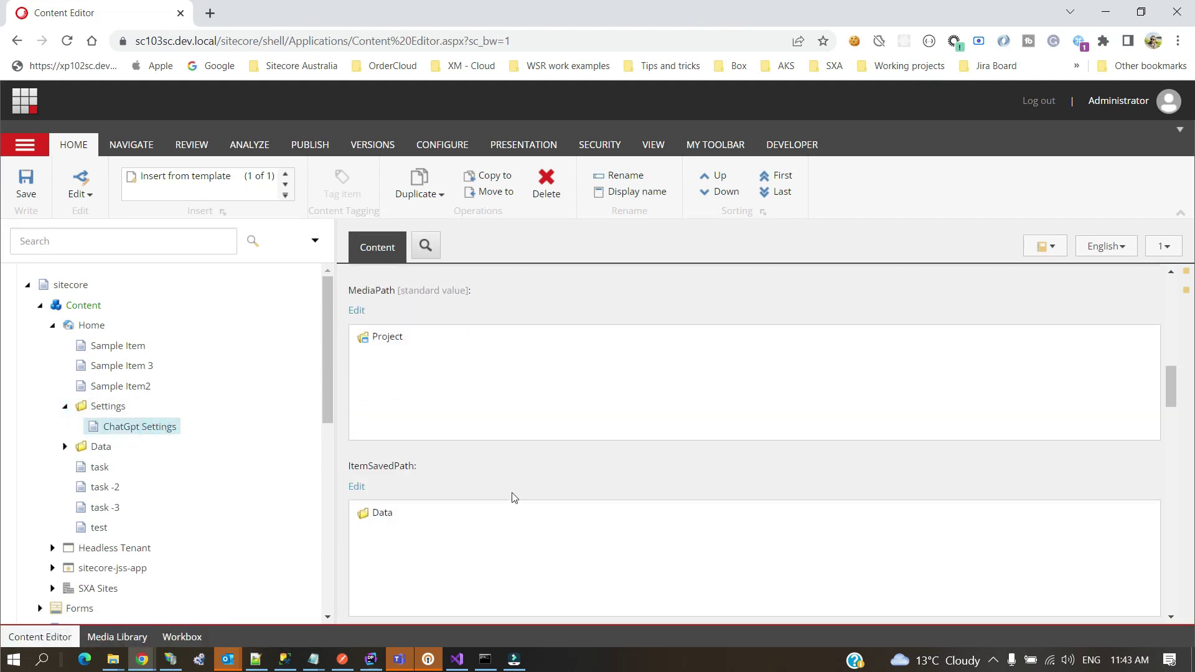
scroll(499, 501, "up", 5)
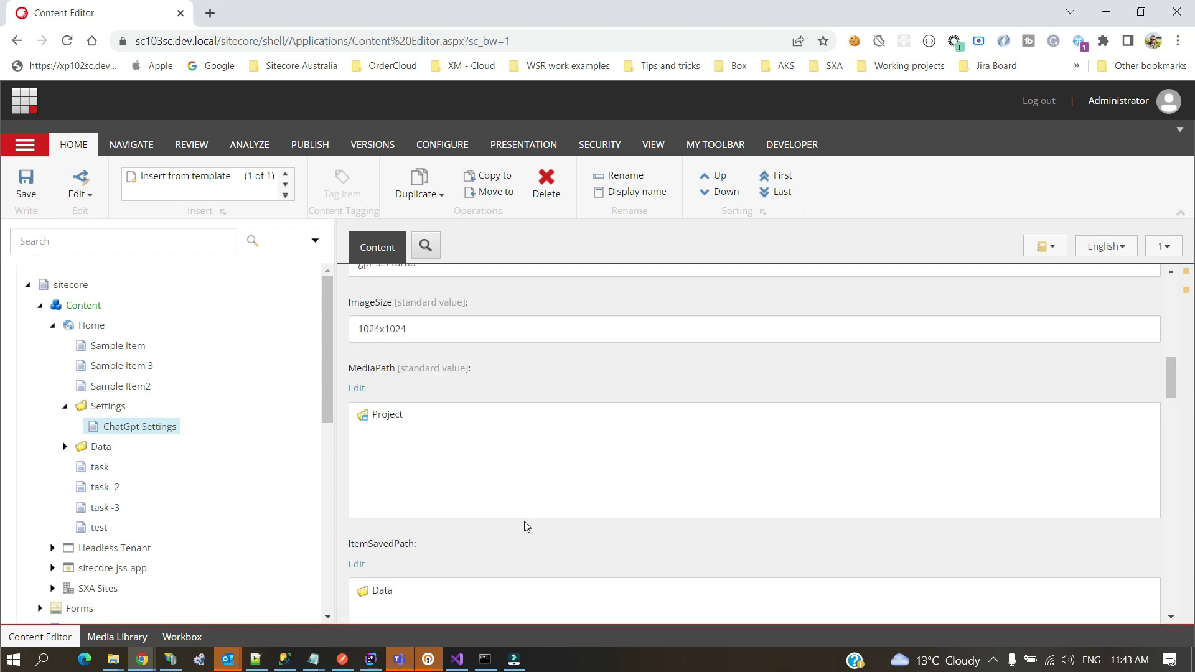
scroll(528, 527, "down", 5)
scroll(547, 411, "up", 10)
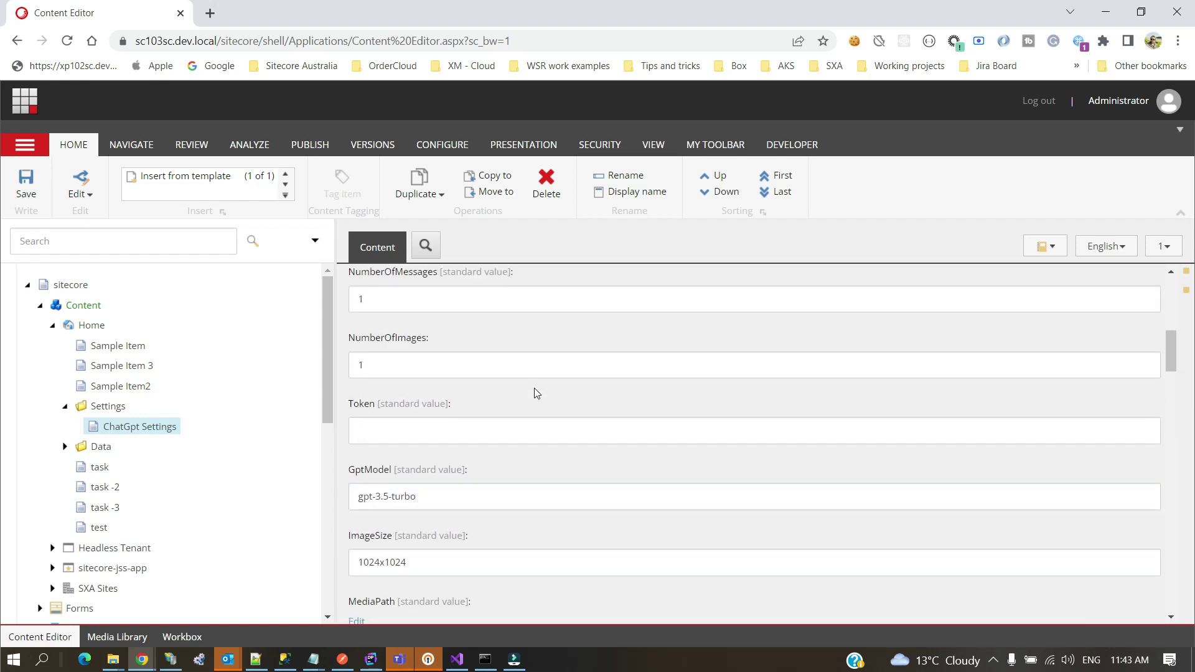
scroll(553, 378, "up", 2)
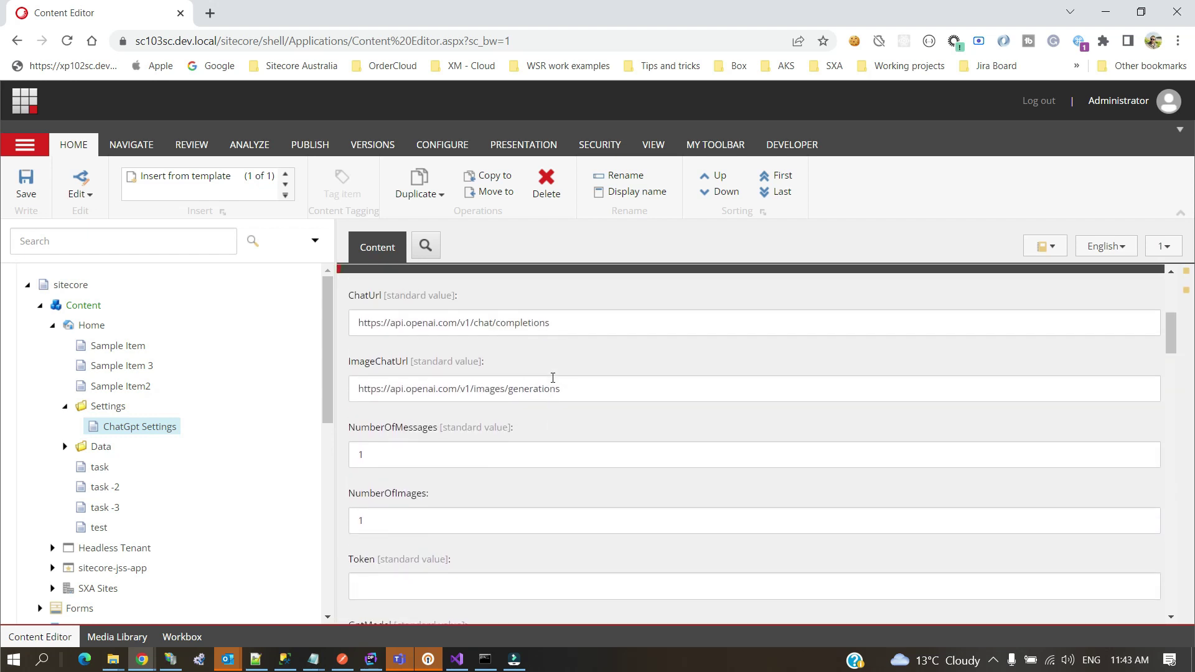
scroll(551, 381, "up", 5)
scroll(551, 385, "down", 5)
scroll(492, 512, "down", 2)
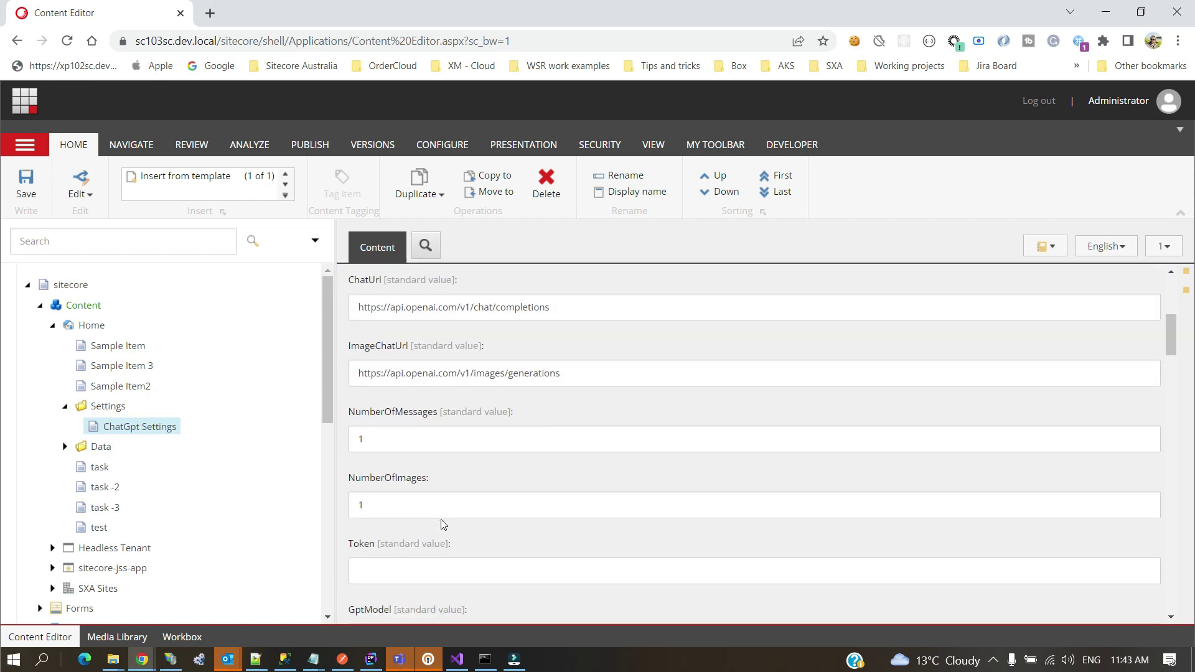
Step: Check the empty Token field, then minimize Content Editor
left_click(394, 510)
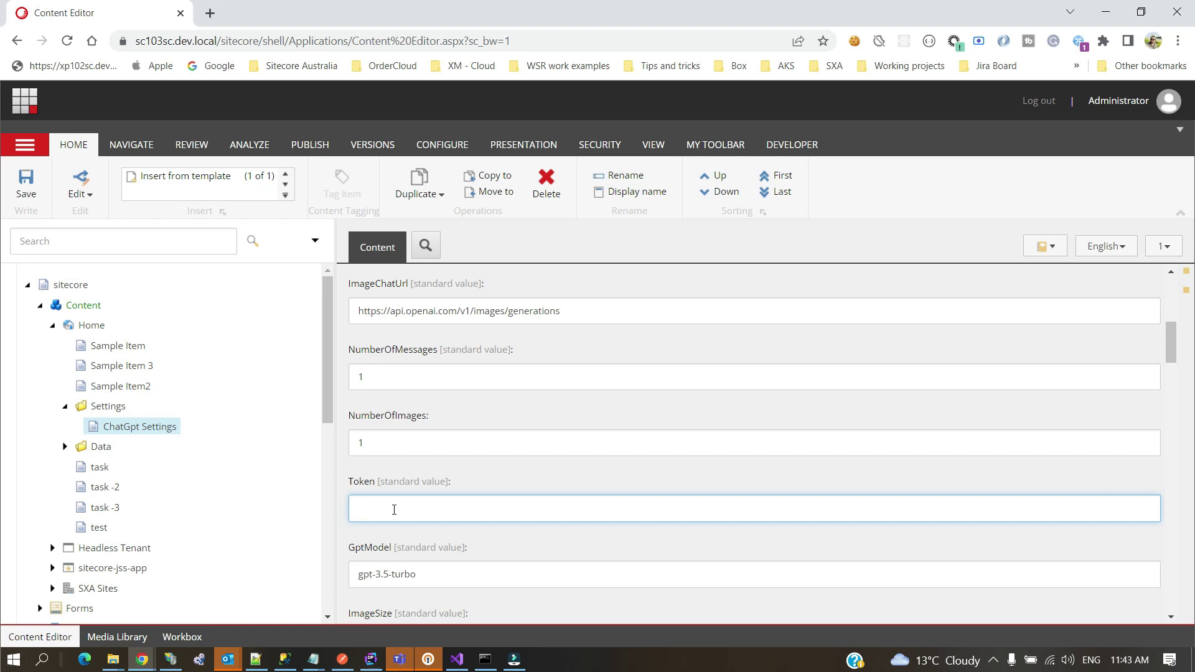
scroll(451, 442, "down", 2)
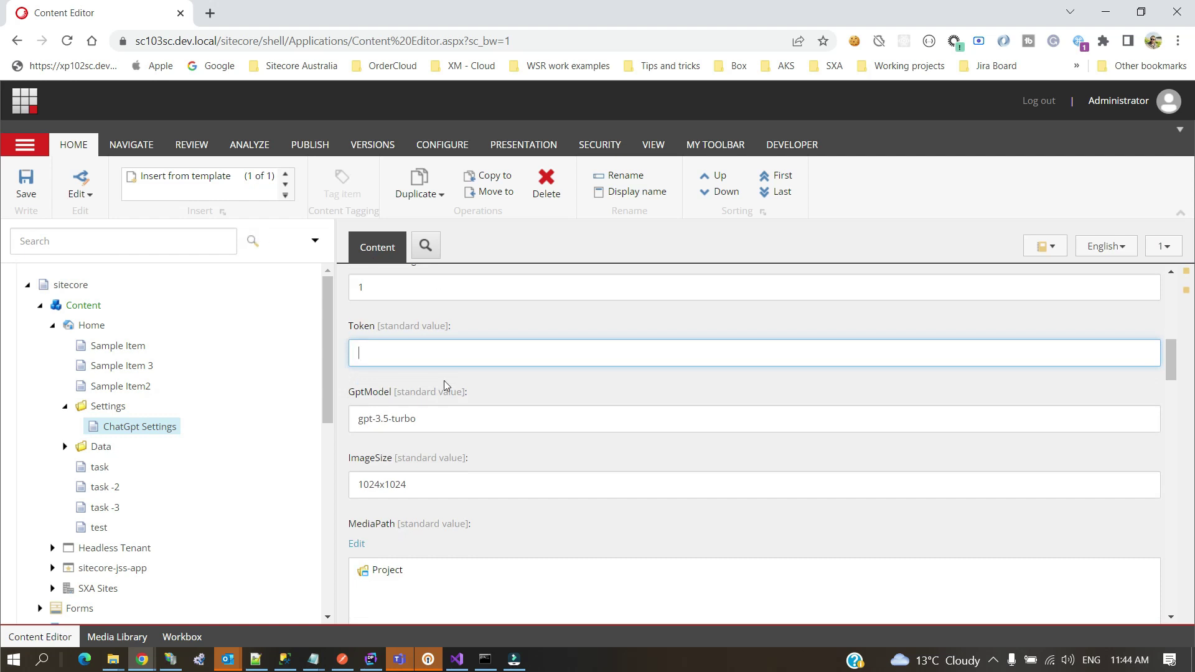
left_click(1116, 8)
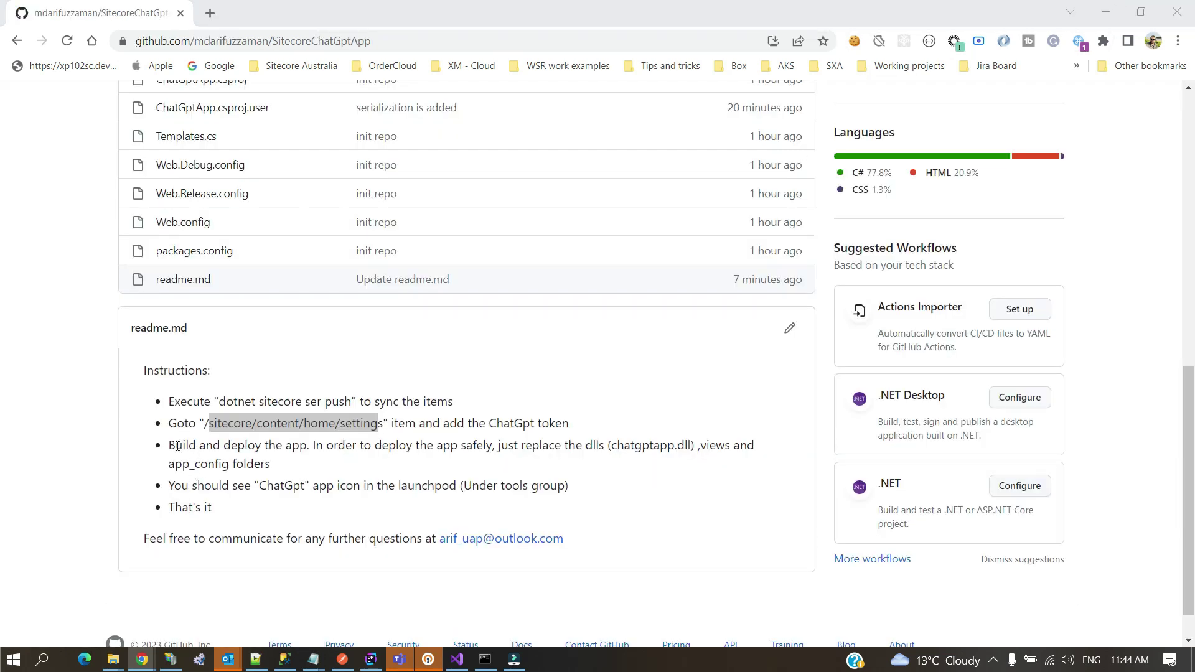
Step: Read the build-and-deploy bullet, select 'chatgptapp' in the dll name, then show Chrome window previews
left_click_drag(174, 447, 303, 464)
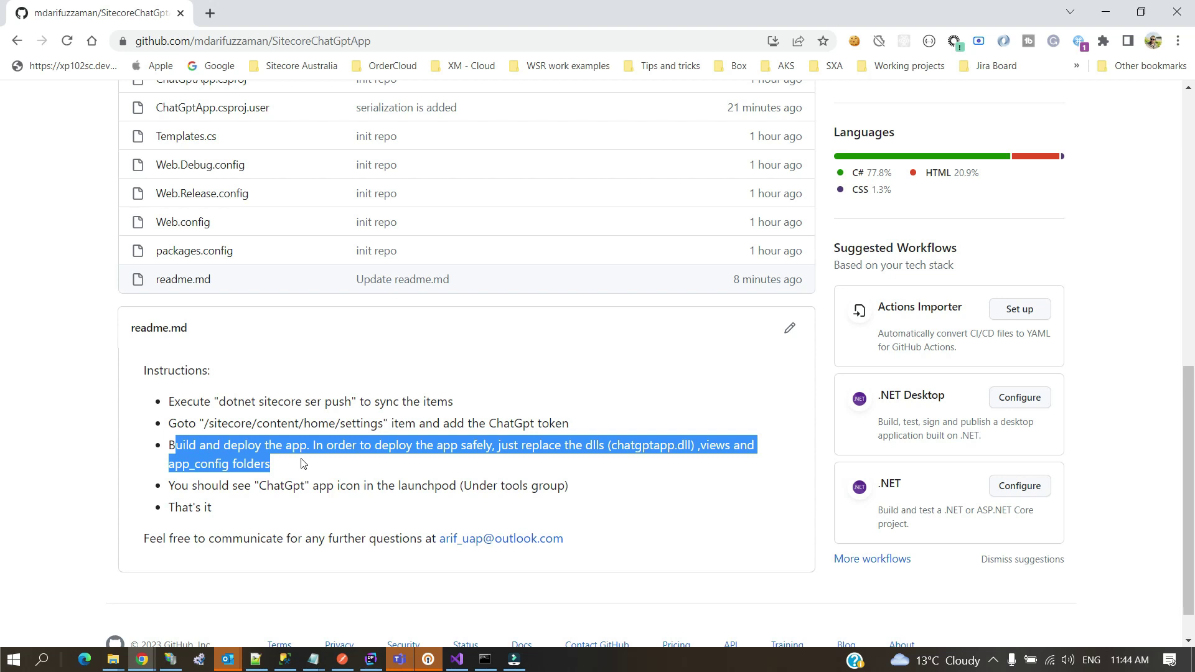
left_click(424, 473)
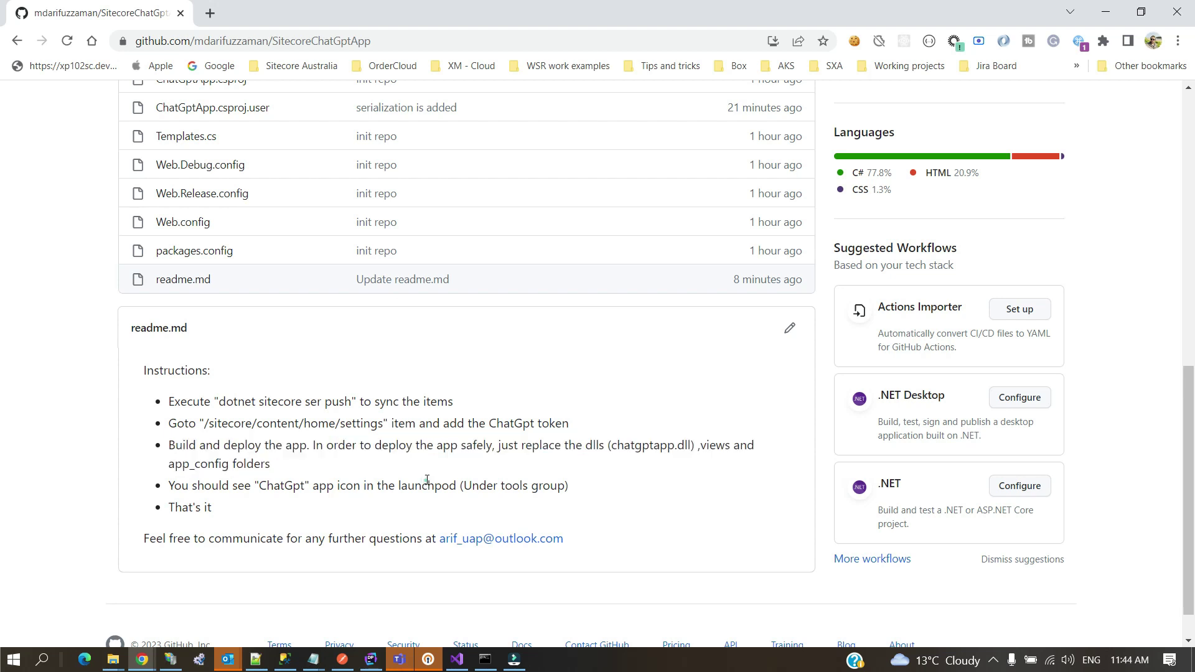
double_click(641, 445)
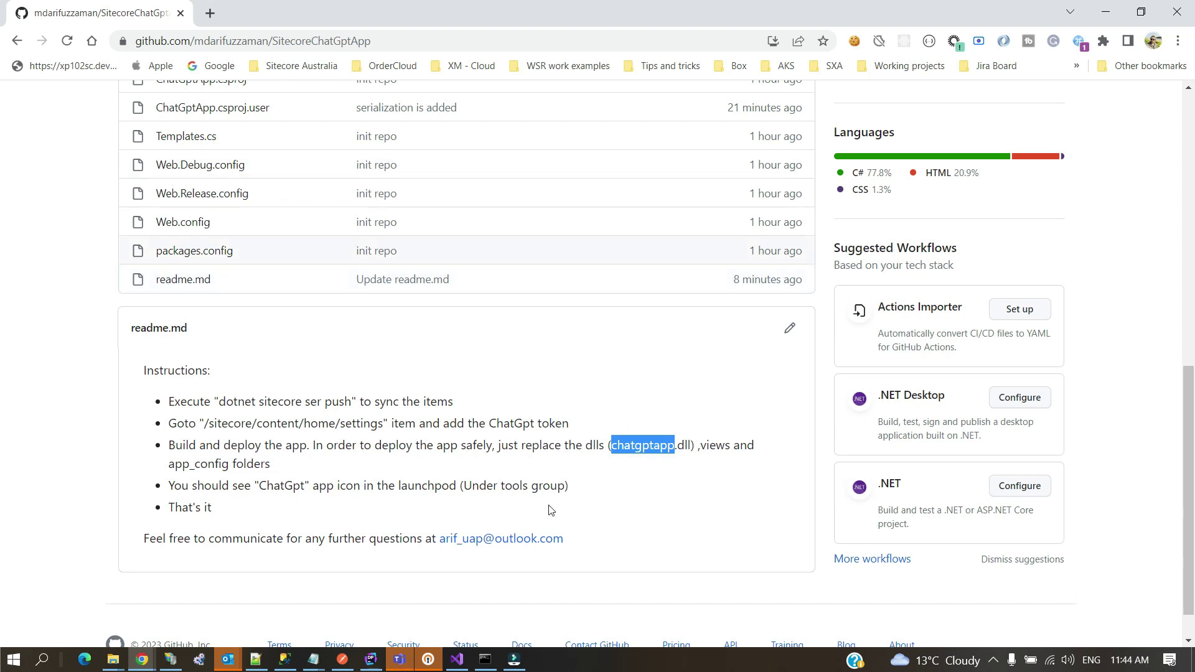
left_click(145, 661)
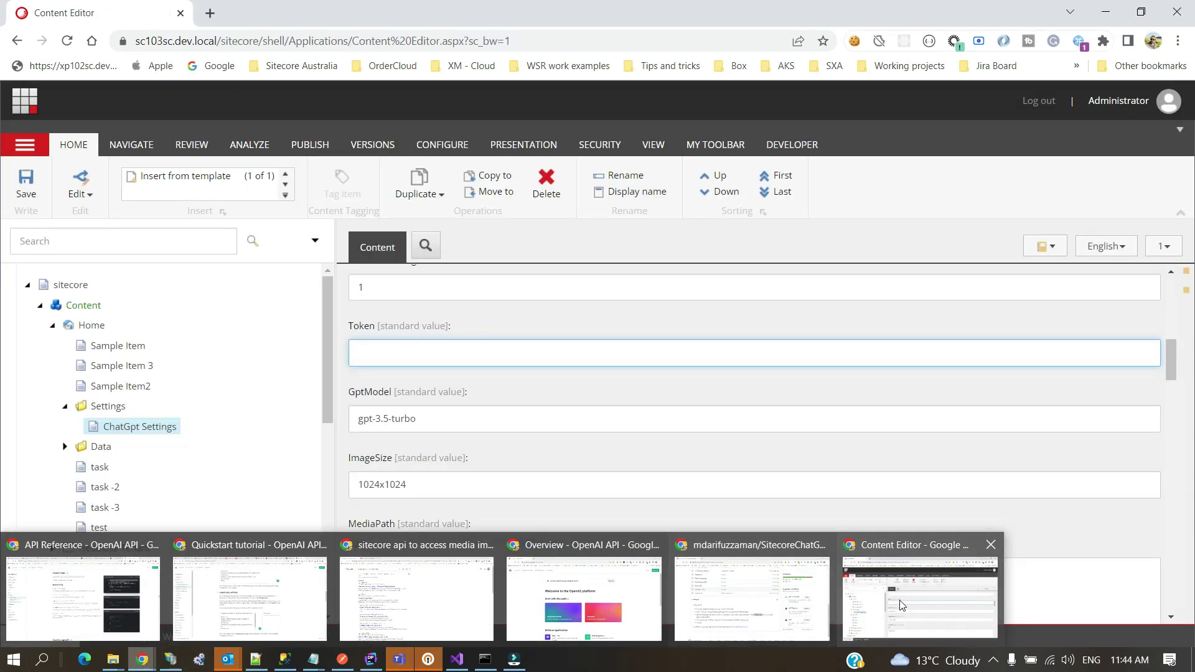
Step: From Content Editor, go to the Sitecore Launchpad and launch the ChatGpt App tile
left_click(901, 599)
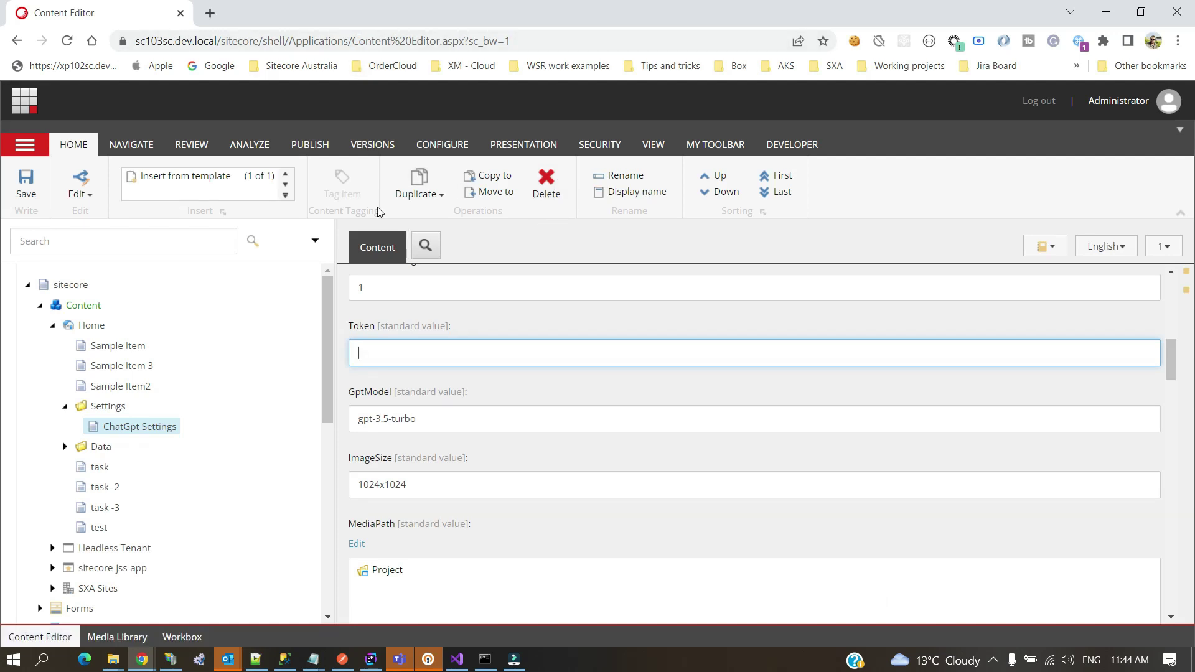
left_click(9, 105)
left_click(13, 102)
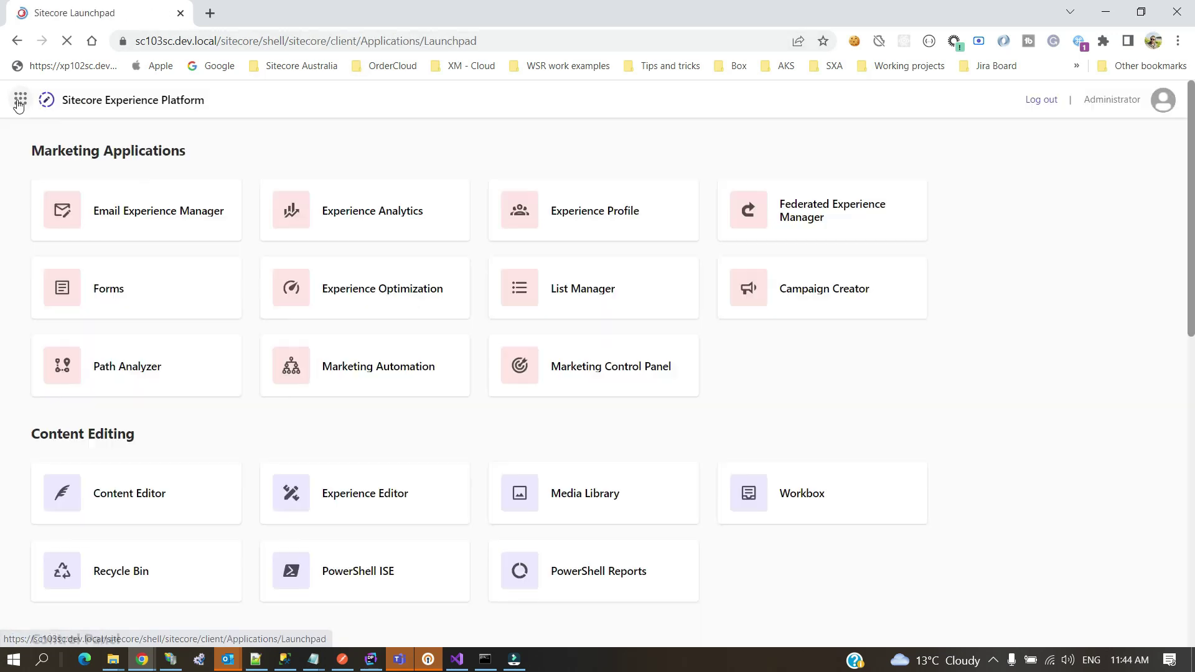
scroll(386, 231, "down", 5)
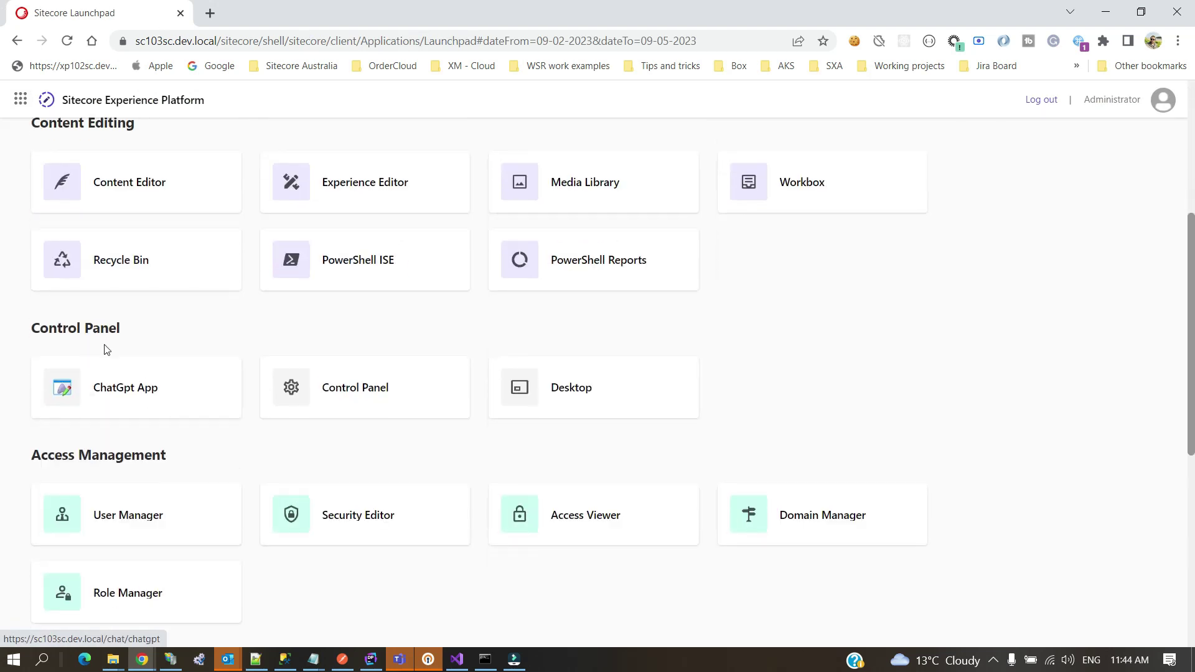
left_click(152, 393)
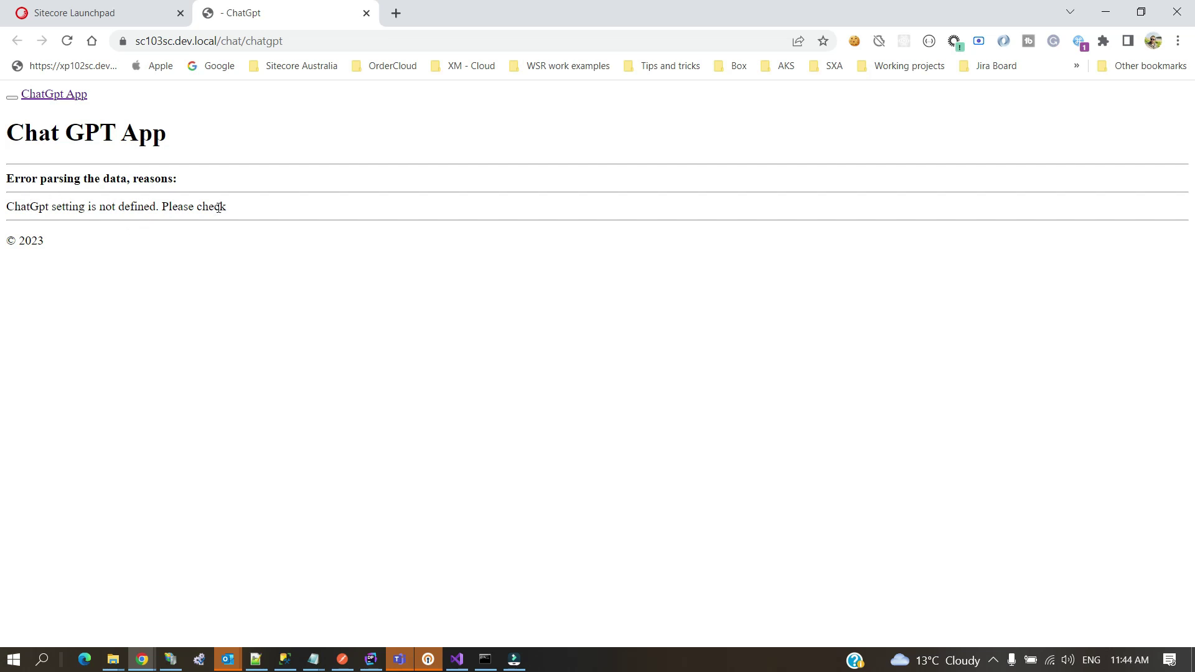
Step: Open Content Editor from the Launchpad, close that tab, and reload the ChatGpt App page
left_click(74, 11)
left_click(136, 181)
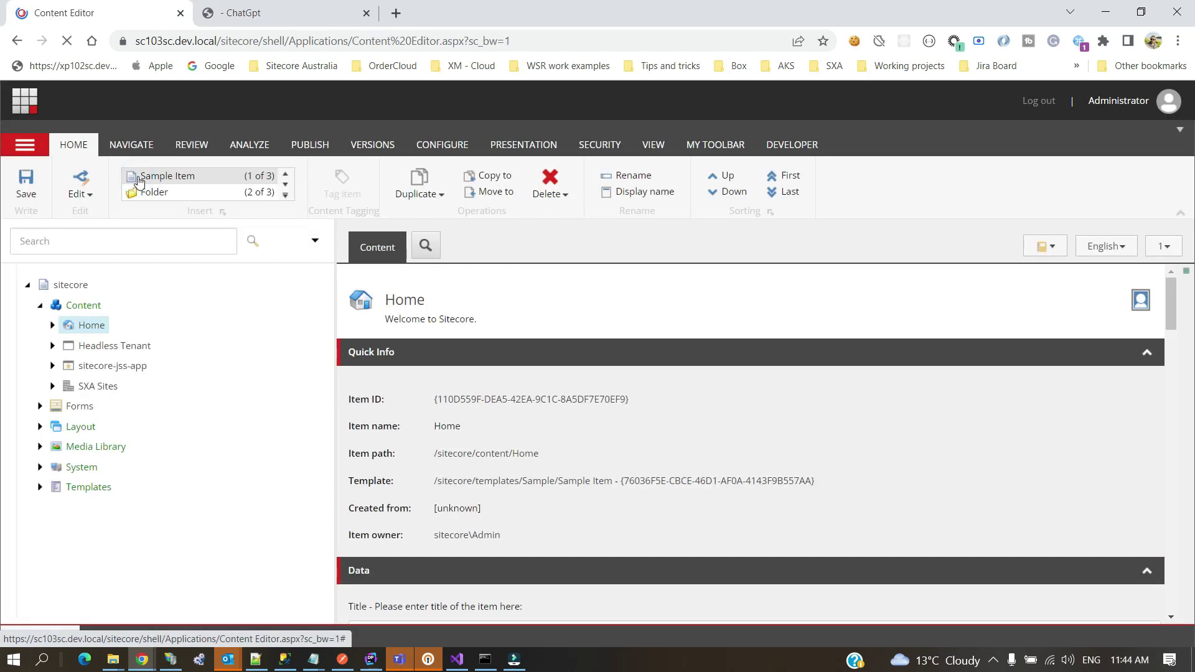
key("ctrl+w")
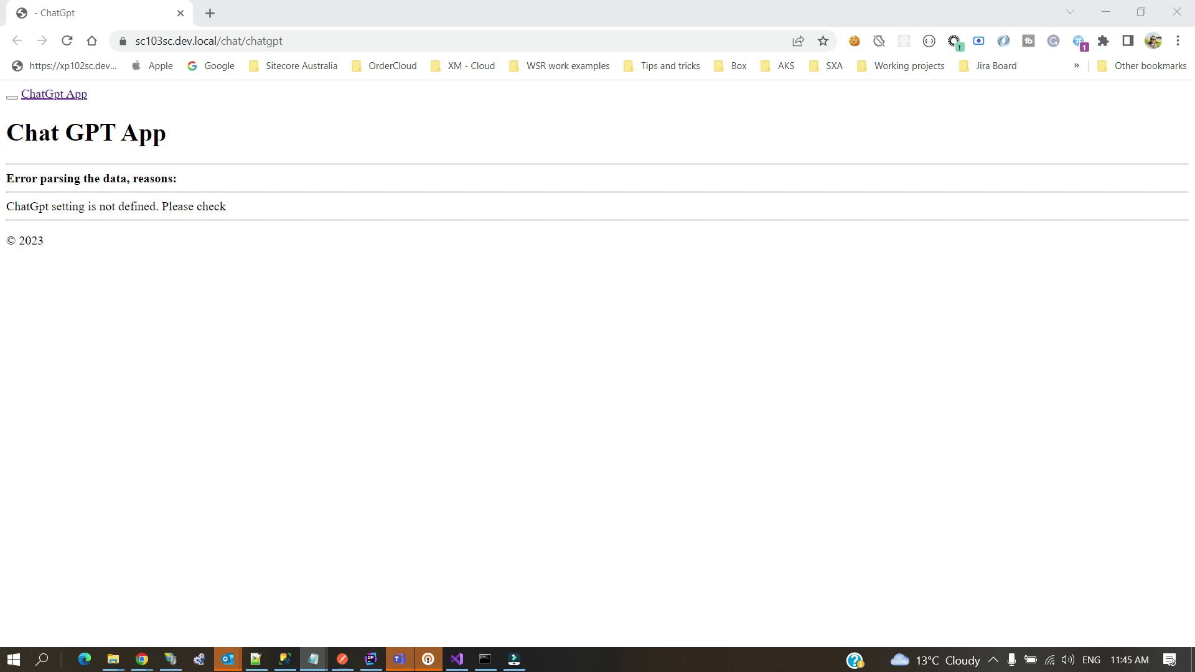
key("alt+Tab")
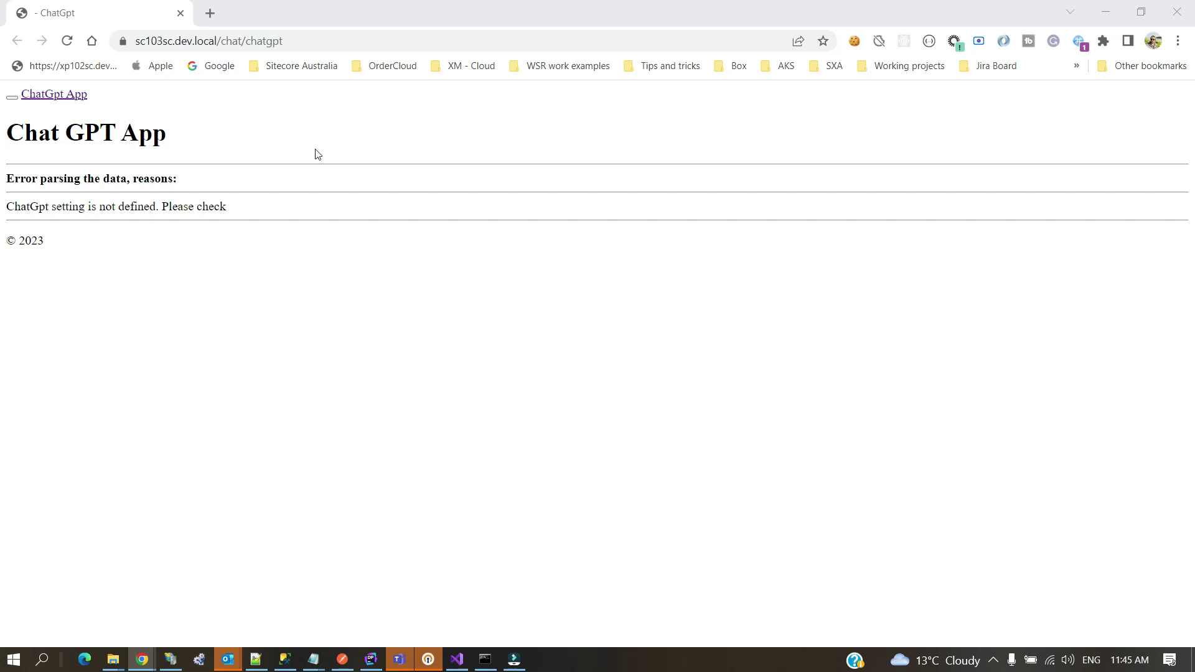
left_click(302, 41)
Step: Reload the app and enter 'Can you explan the bubble sort', accepting the 'bubble' correction
key("Return")
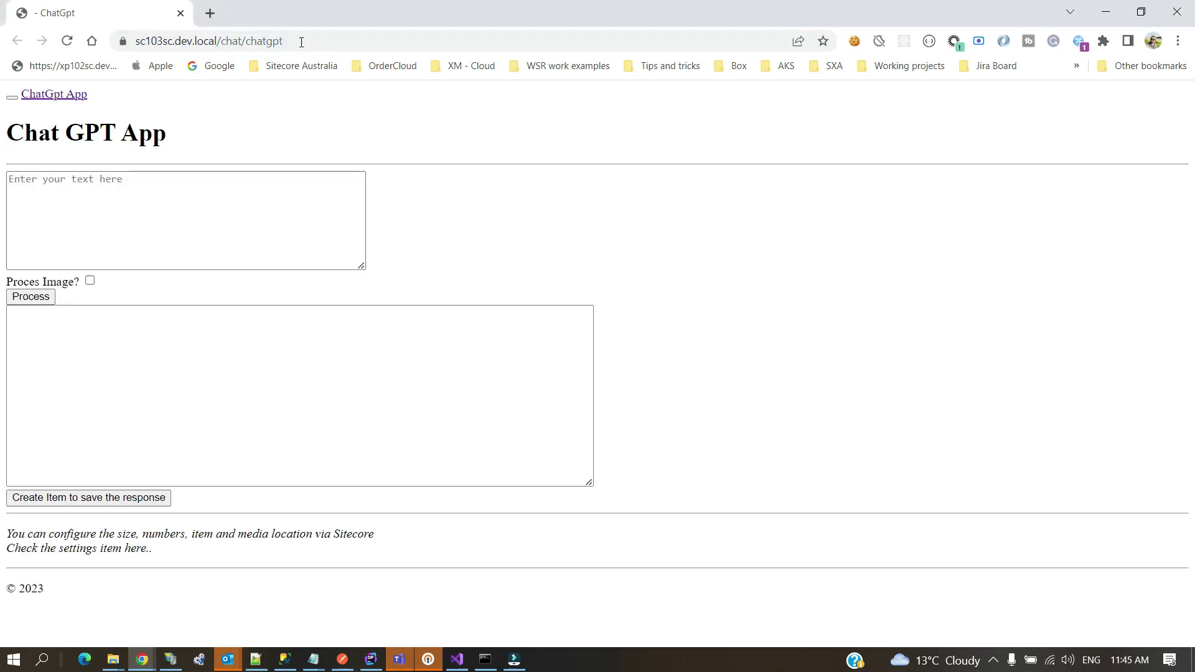
left_click(210, 226)
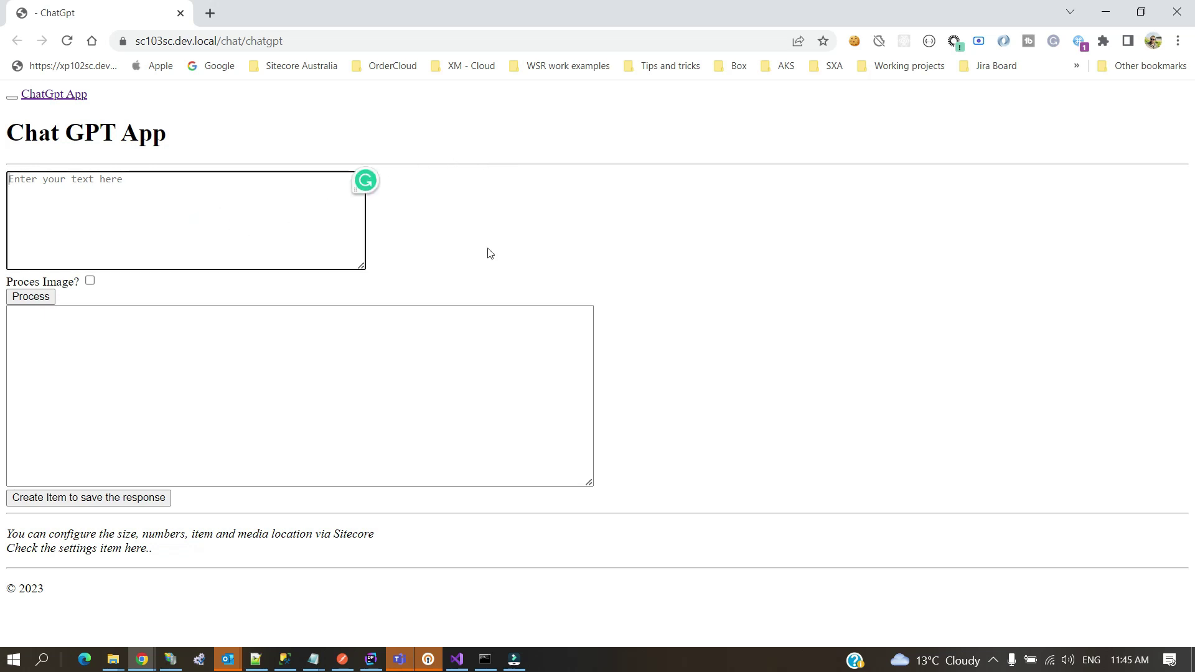
type("Can y")
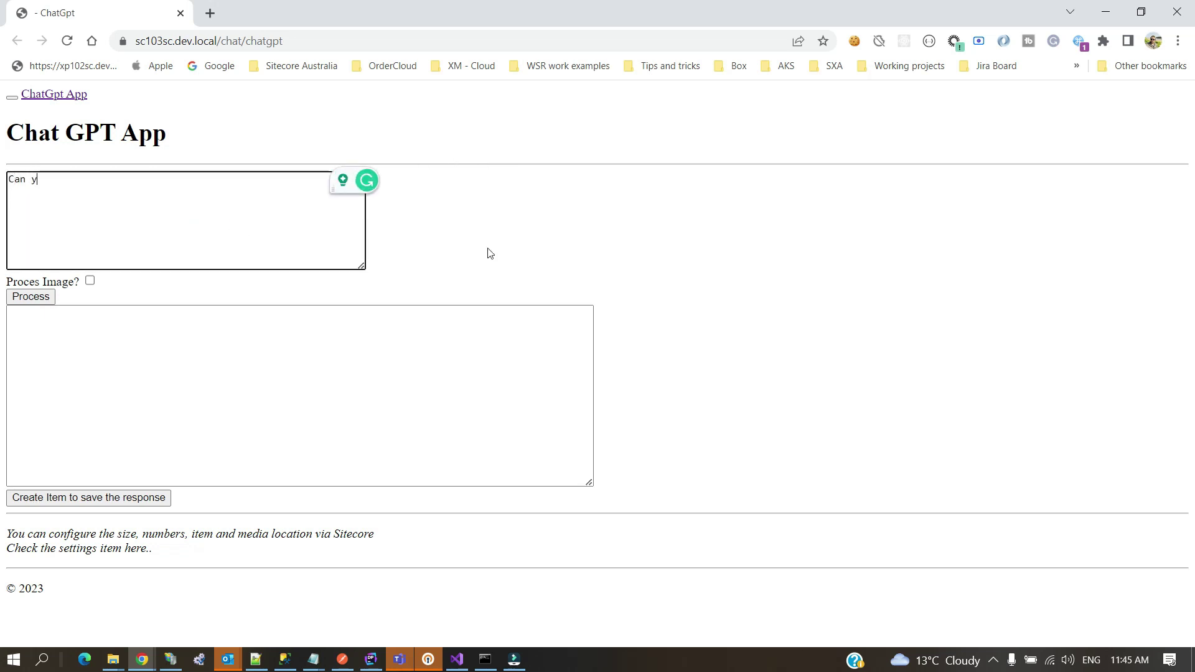
type("ou explan the")
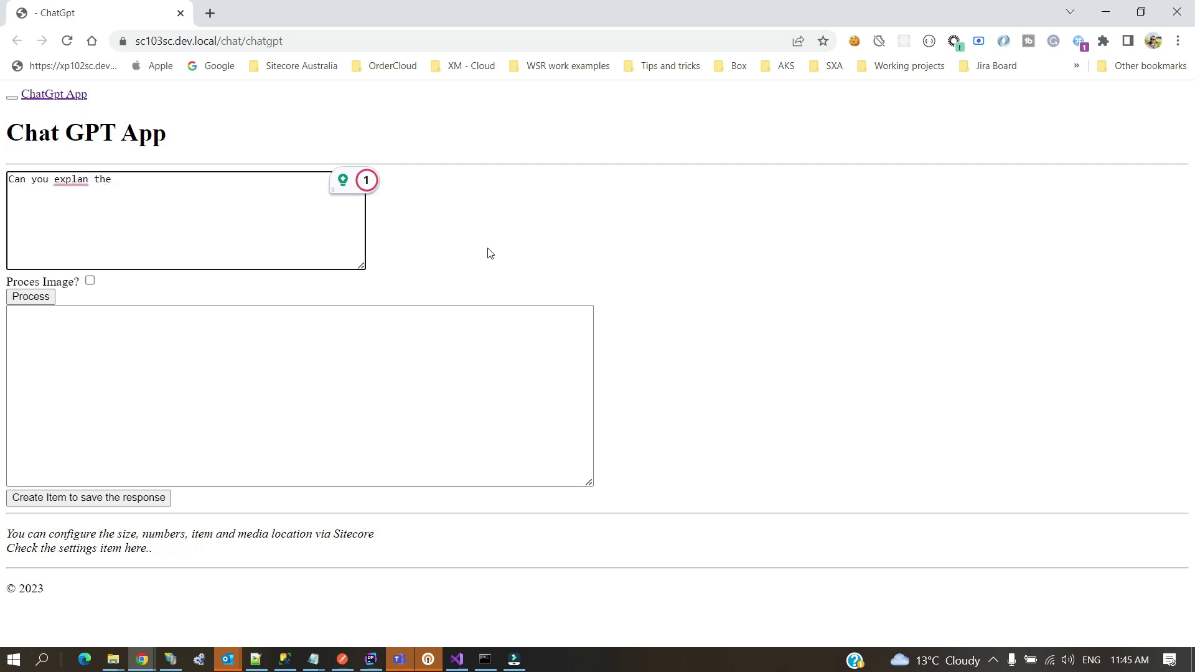
type(" buble sort")
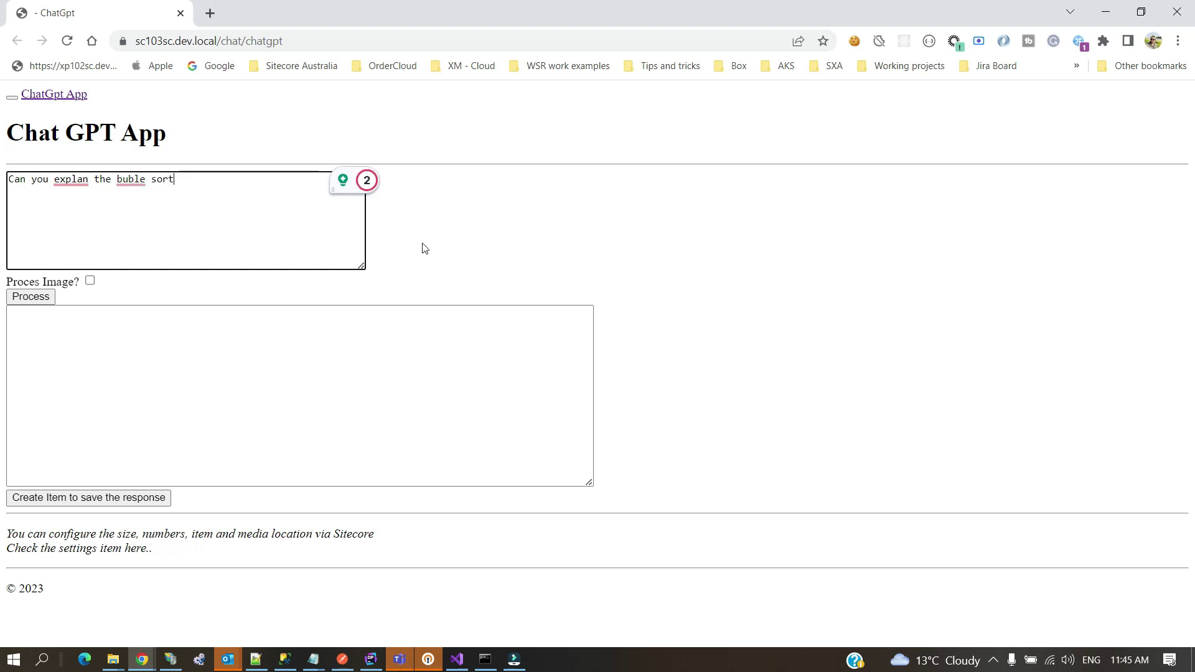
mouse_move(141, 179)
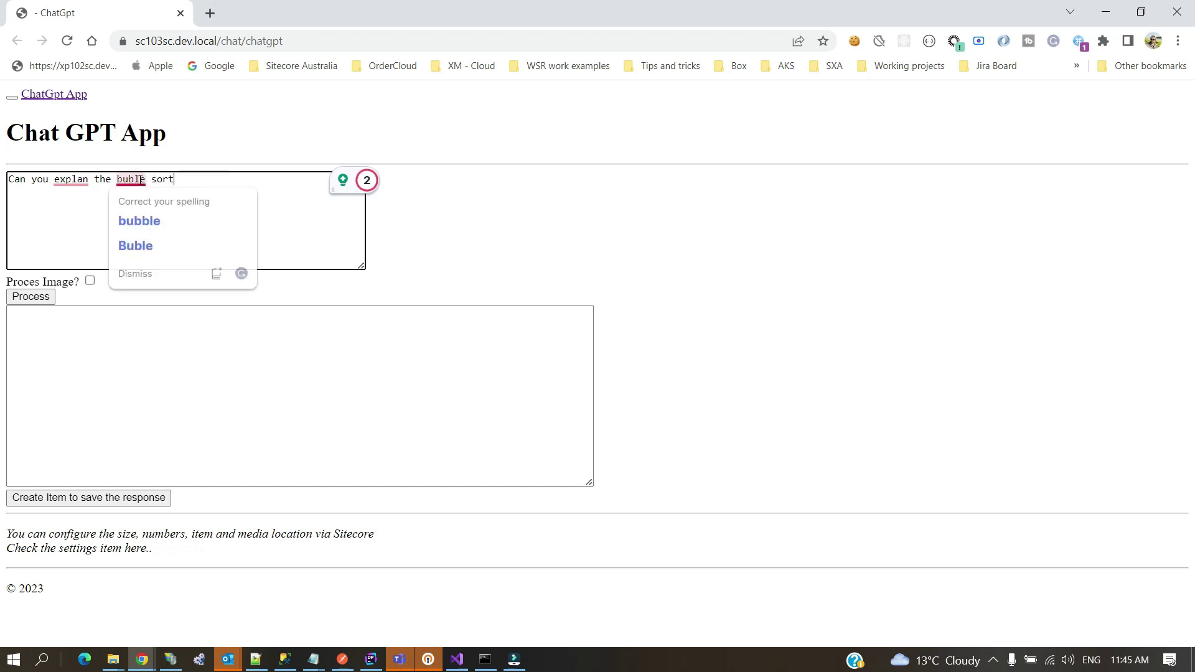
left_click(147, 220)
mouse_move(64, 179)
left_click(80, 215)
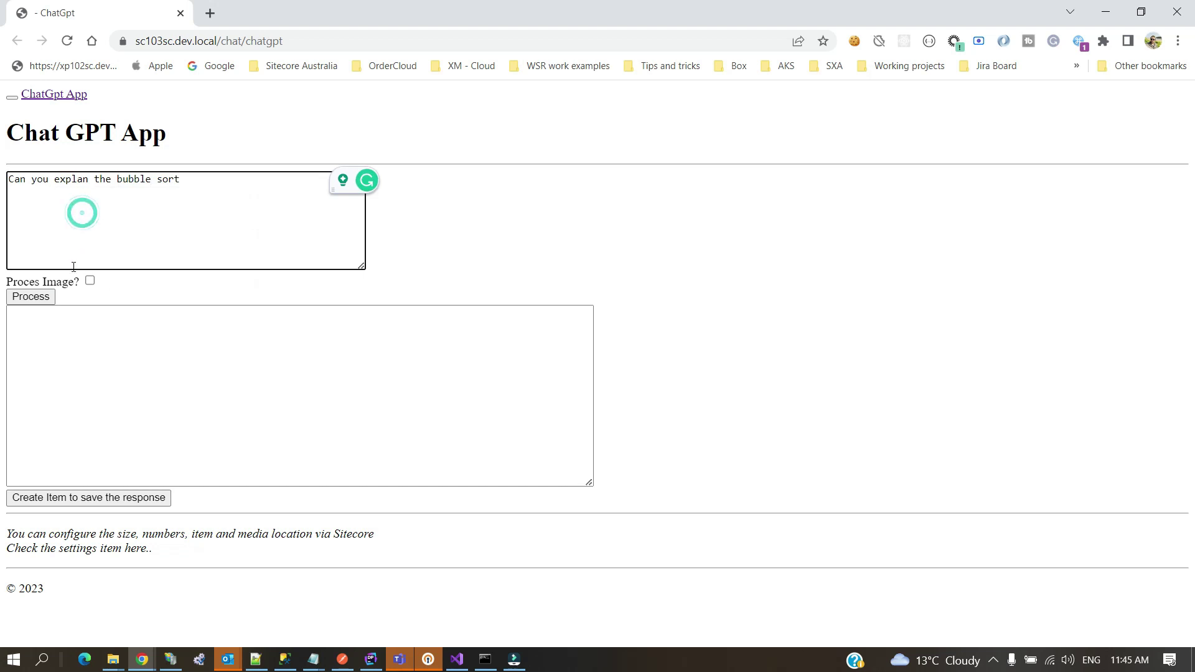
Step: Process the bubble sort question and read the generated algorithm explanation
left_click(34, 298)
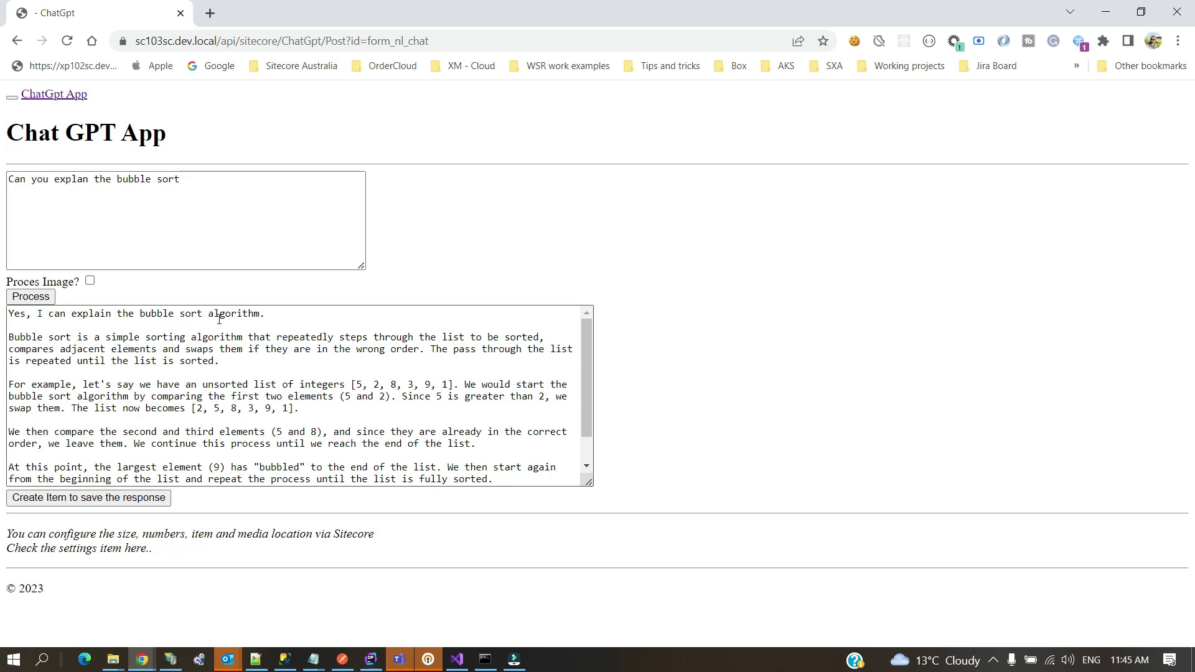
double_click(243, 313)
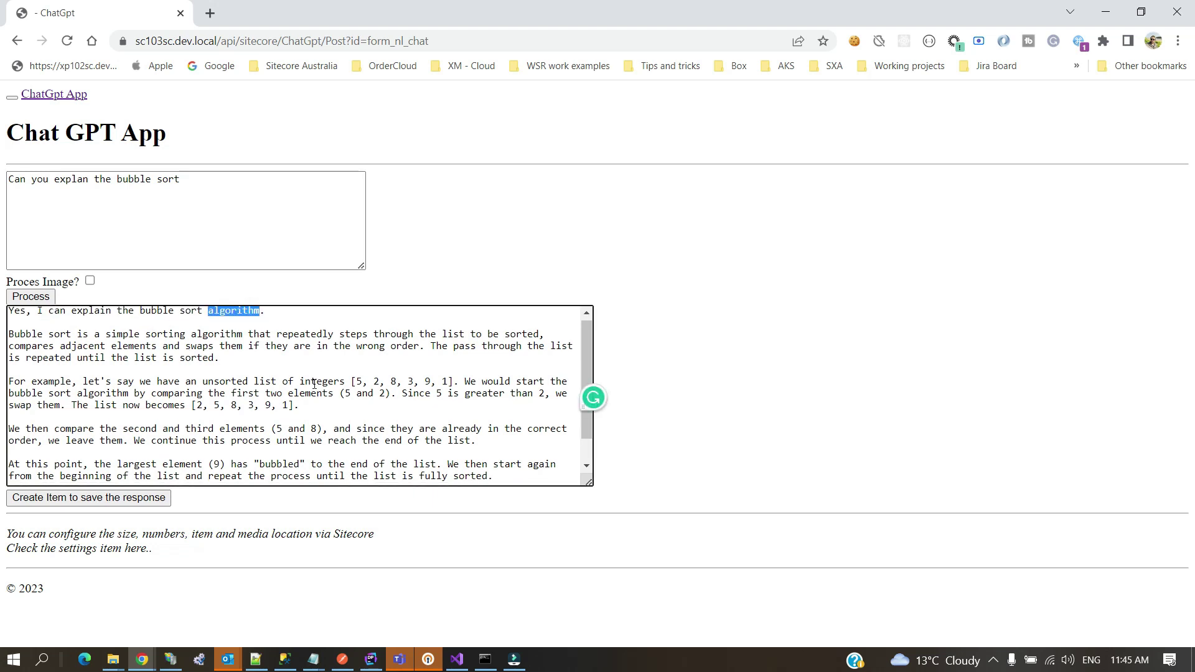
scroll(404, 419, "down", 1)
scroll(210, 378, "up", 1)
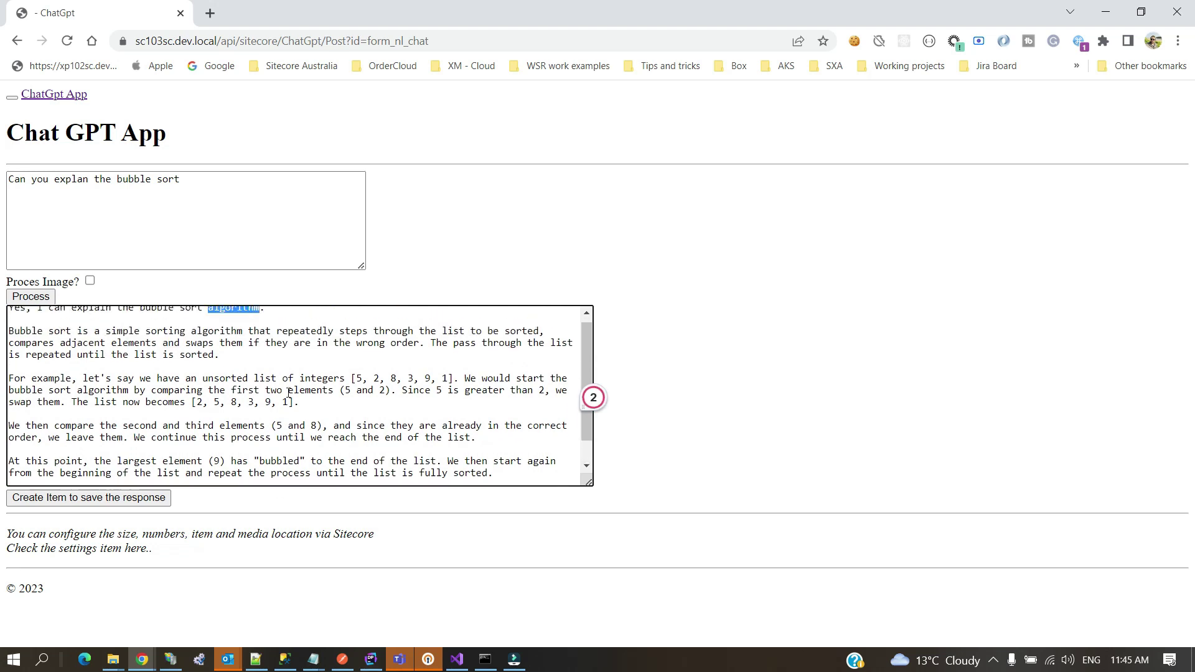
left_click(202, 389)
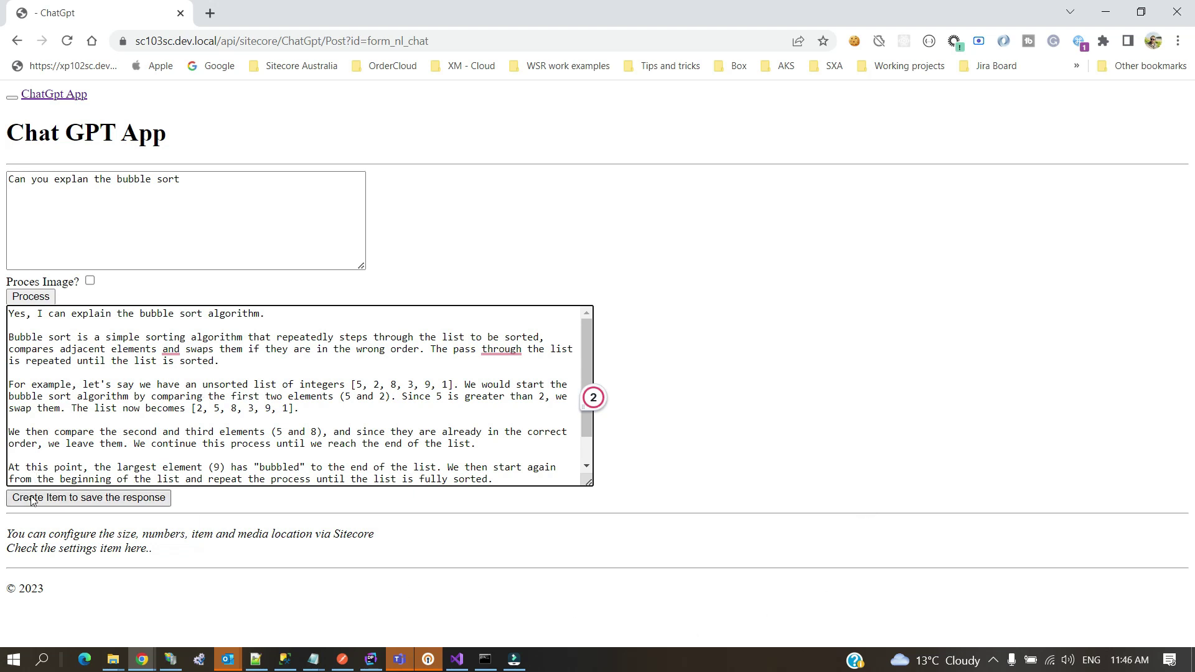
Step: Save the response as a Sitecore item, confirm the alert, and maximize Content Editor
left_click(122, 502)
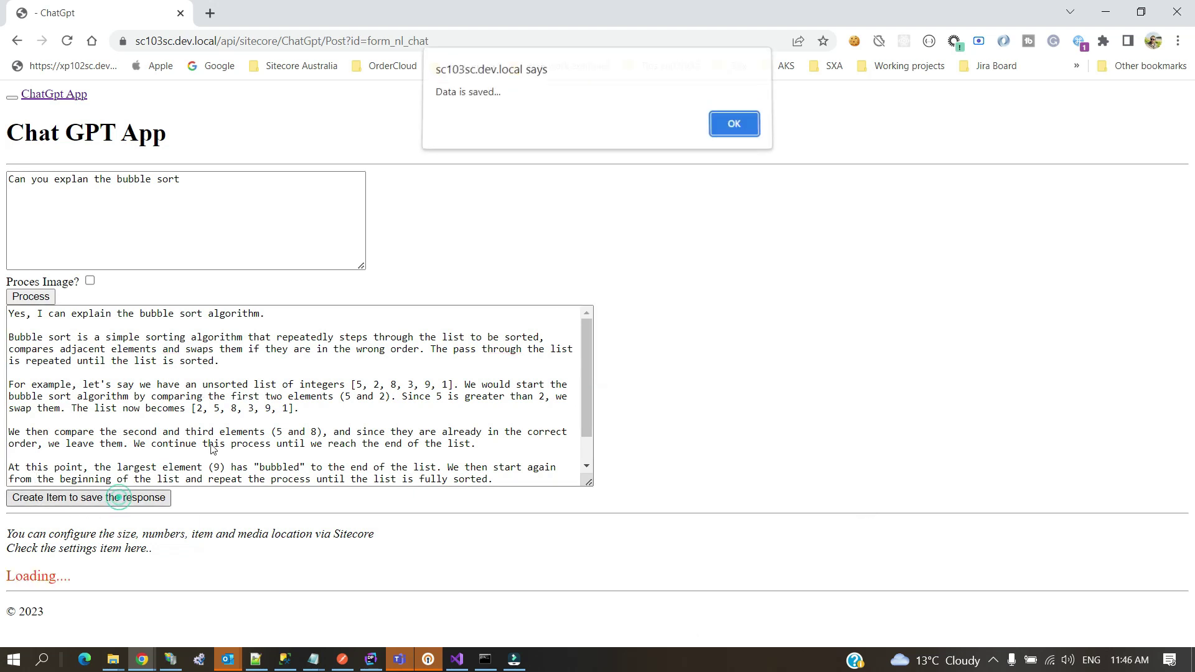
left_click(736, 129)
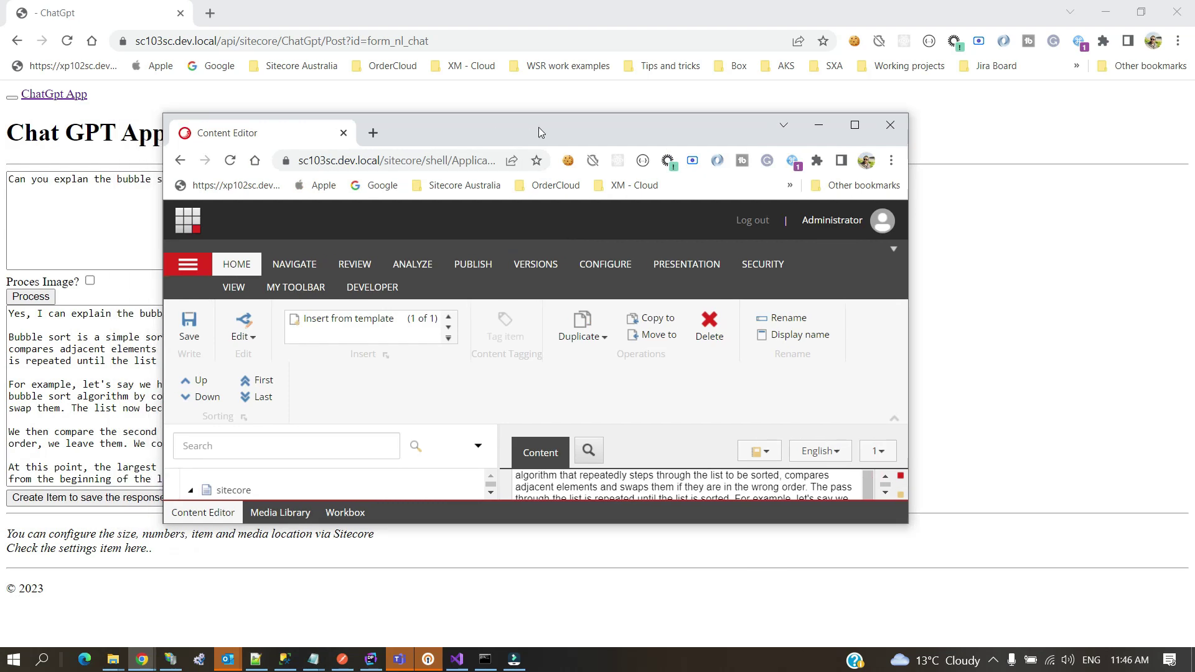
double_click(539, 127)
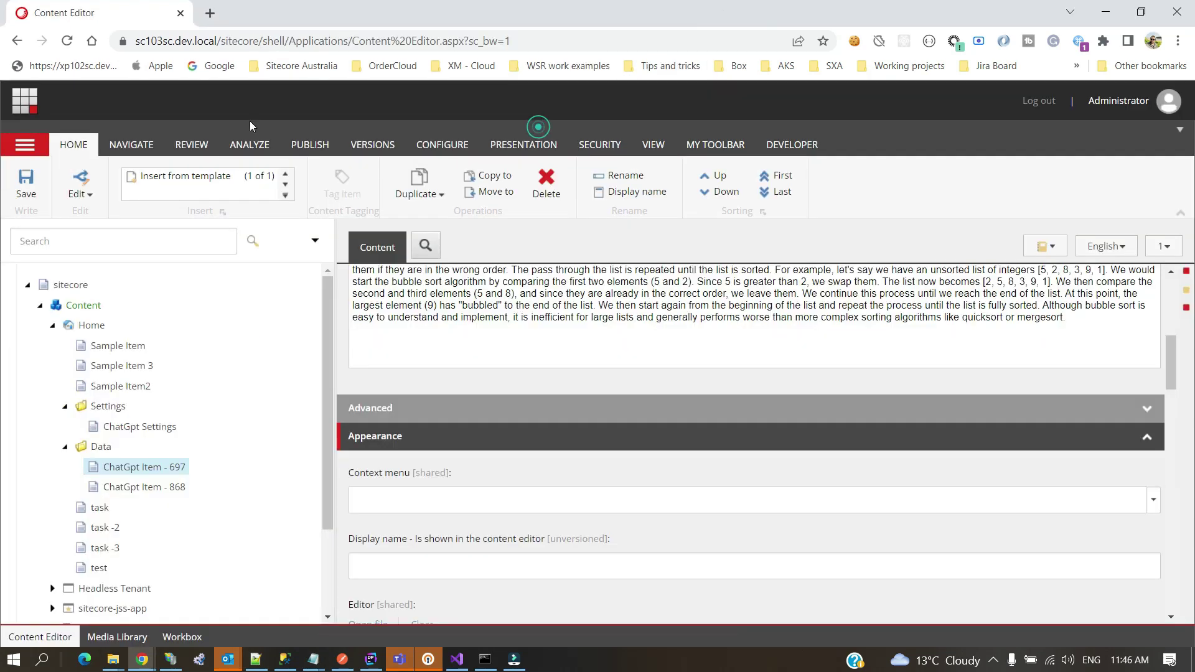
Step: Inspect ChatGpt Item - 868's Data in the Rich Text Editor, then return to the app's question box
scroll(616, 407, "up", 4)
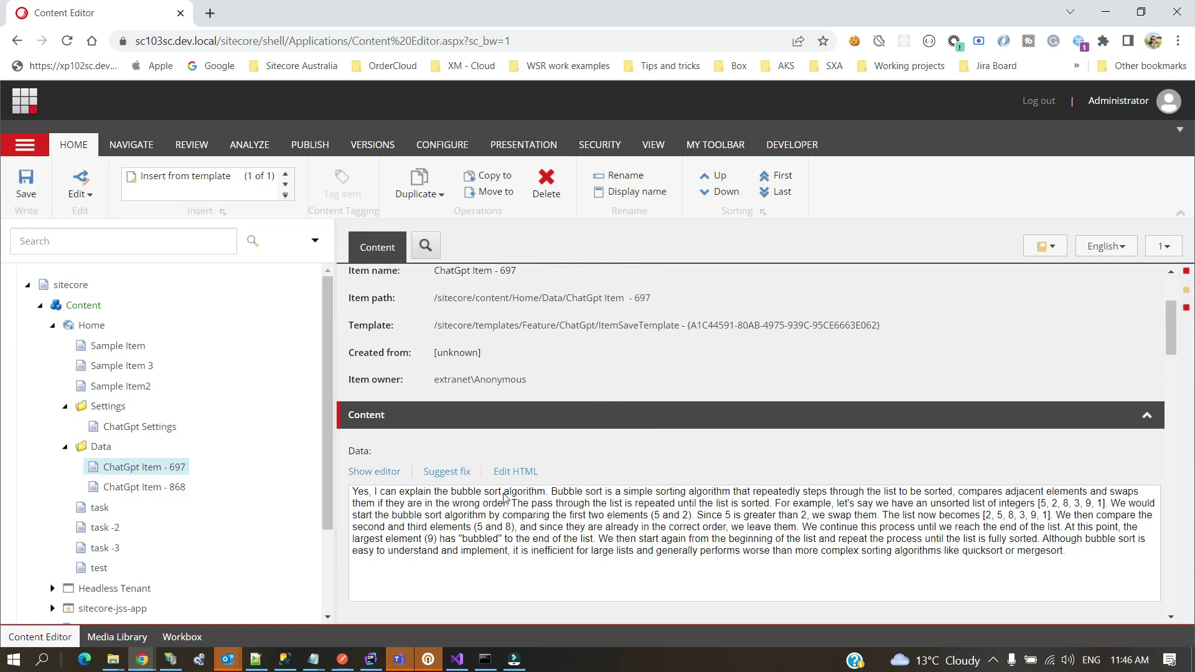
left_click(149, 487)
scroll(187, 428, "down", 1)
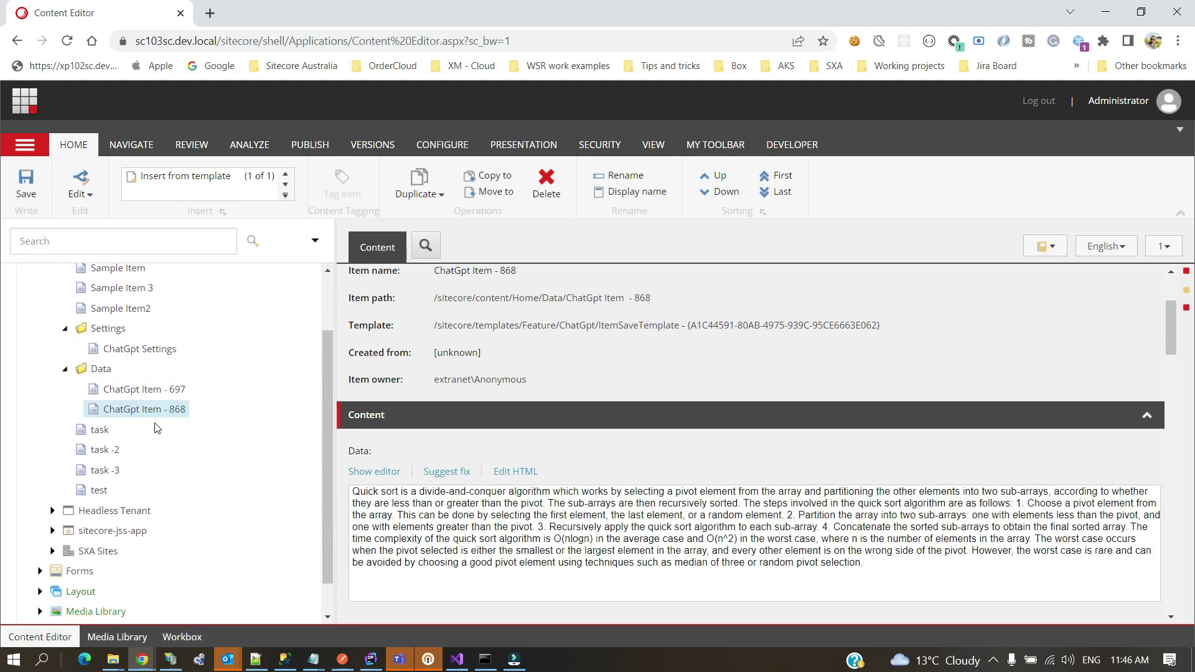
left_click(354, 491)
double_click(392, 492)
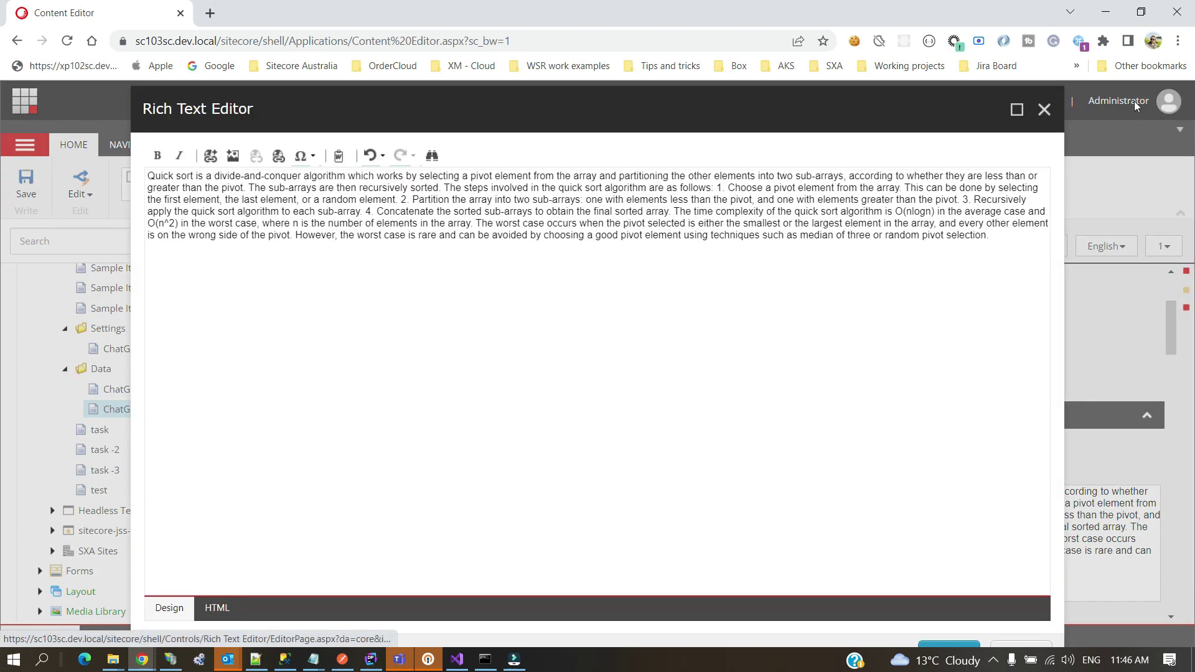
left_click(1051, 109)
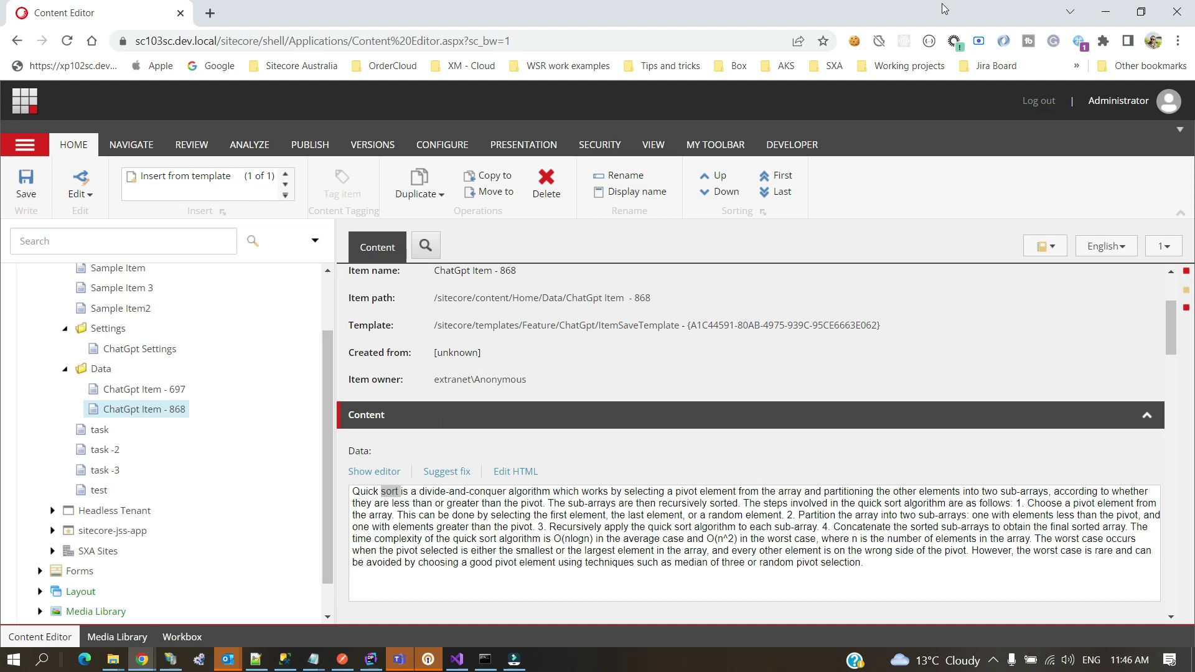
key("alt+Tab")
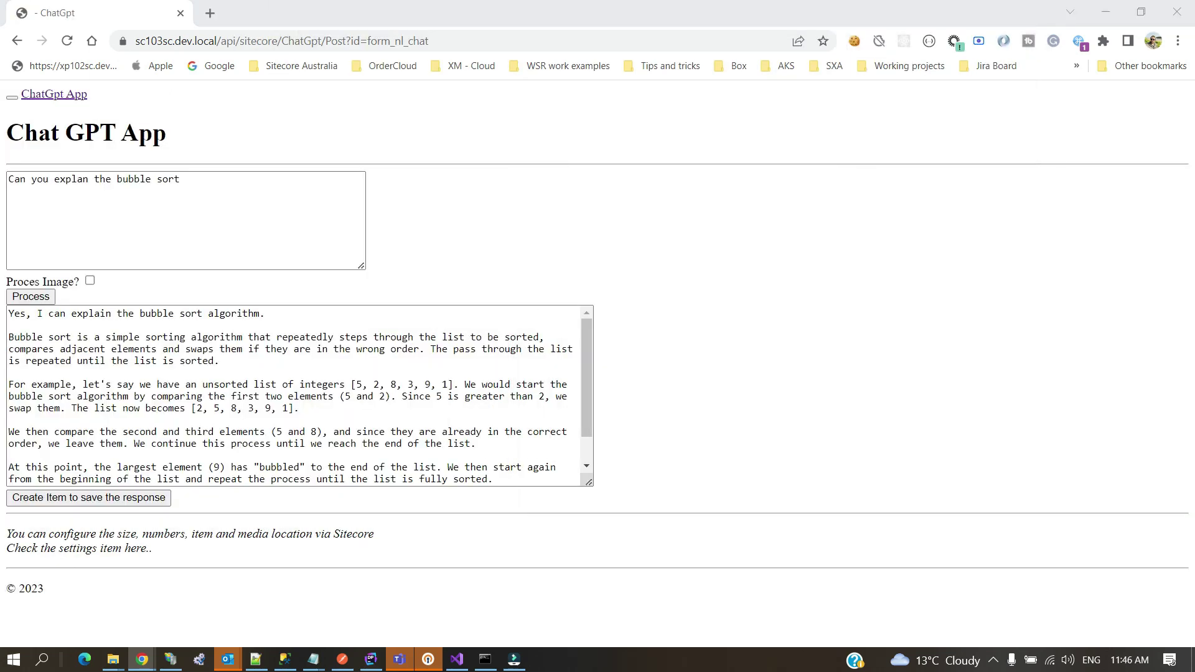
left_click(245, 194)
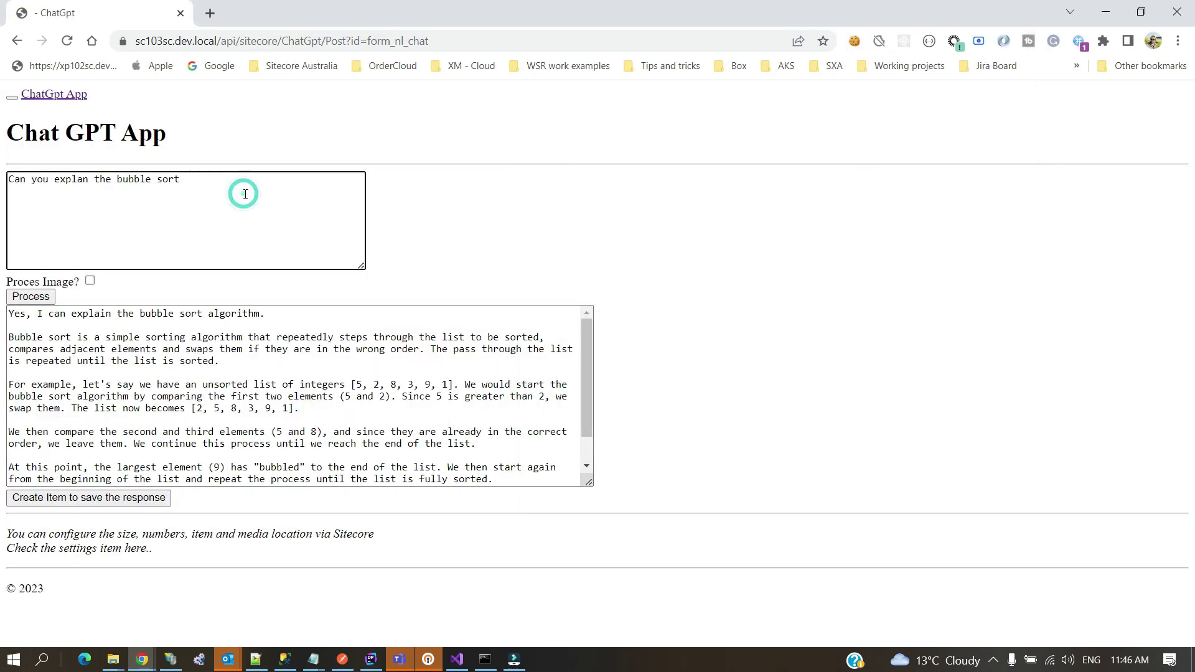